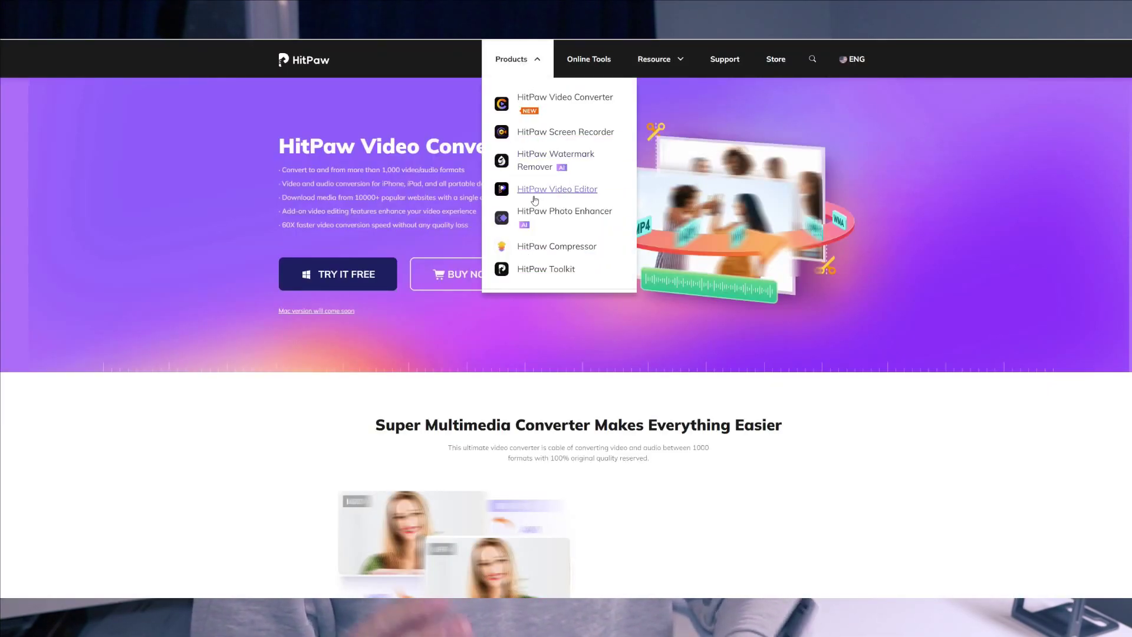
- Scroll down to the editor features and view the Merge Video & Audio demo
{"action": "scroll", "coordinate": [931, 363], "scroll_direction": "down", "scroll_amount": 4}
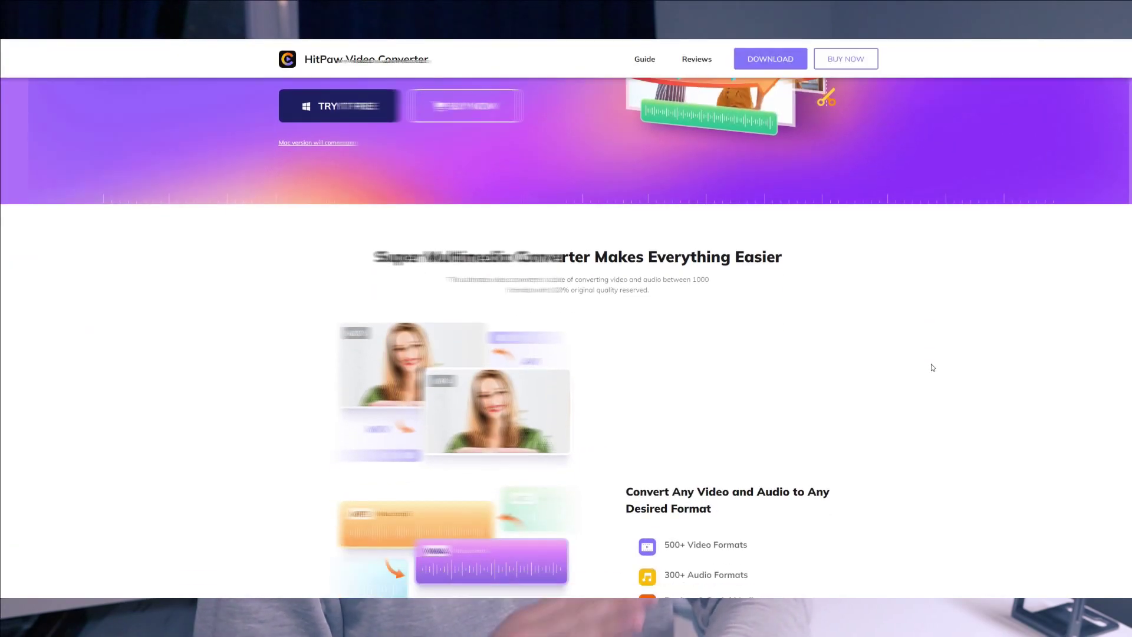
{"action": "scroll", "coordinate": [933, 367], "scroll_direction": "down", "scroll_amount": 2}
{"action": "scroll", "coordinate": [932, 367], "scroll_direction": "down", "scroll_amount": 4}
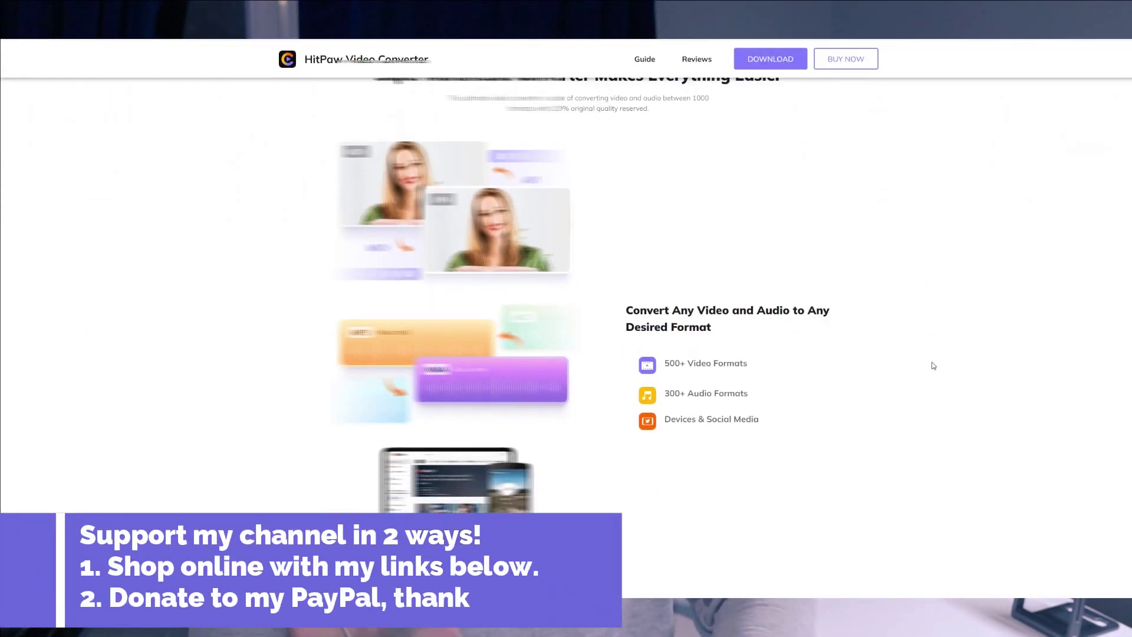
{"action": "scroll", "coordinate": [932, 365], "scroll_direction": "down", "scroll_amount": 1}
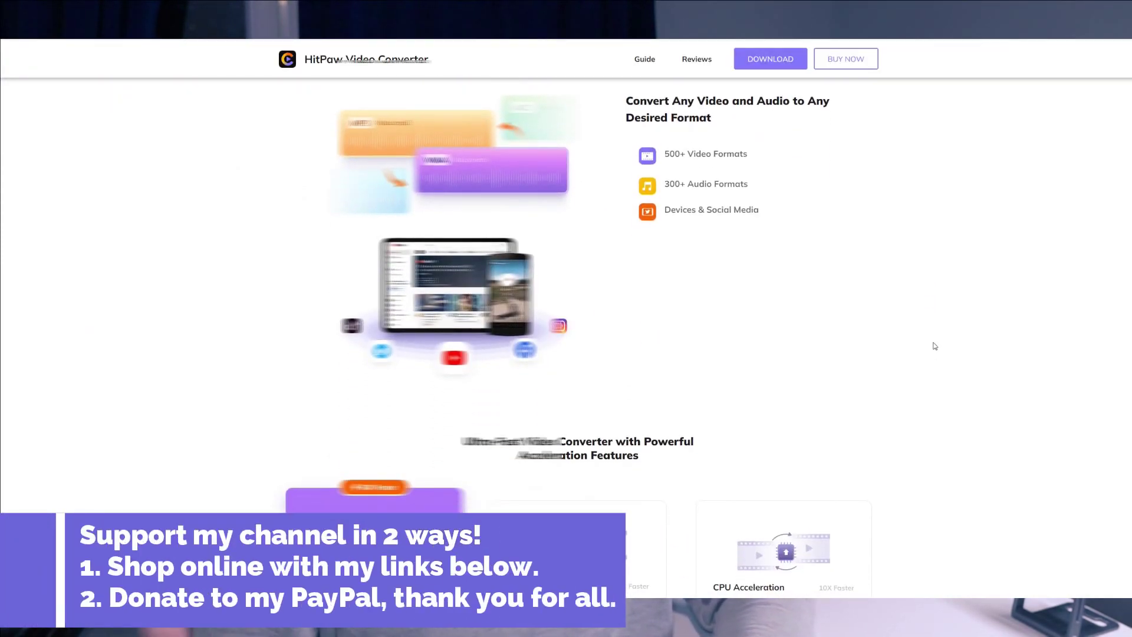
{"action": "scroll", "coordinate": [934, 358], "scroll_direction": "down", "scroll_amount": 1}
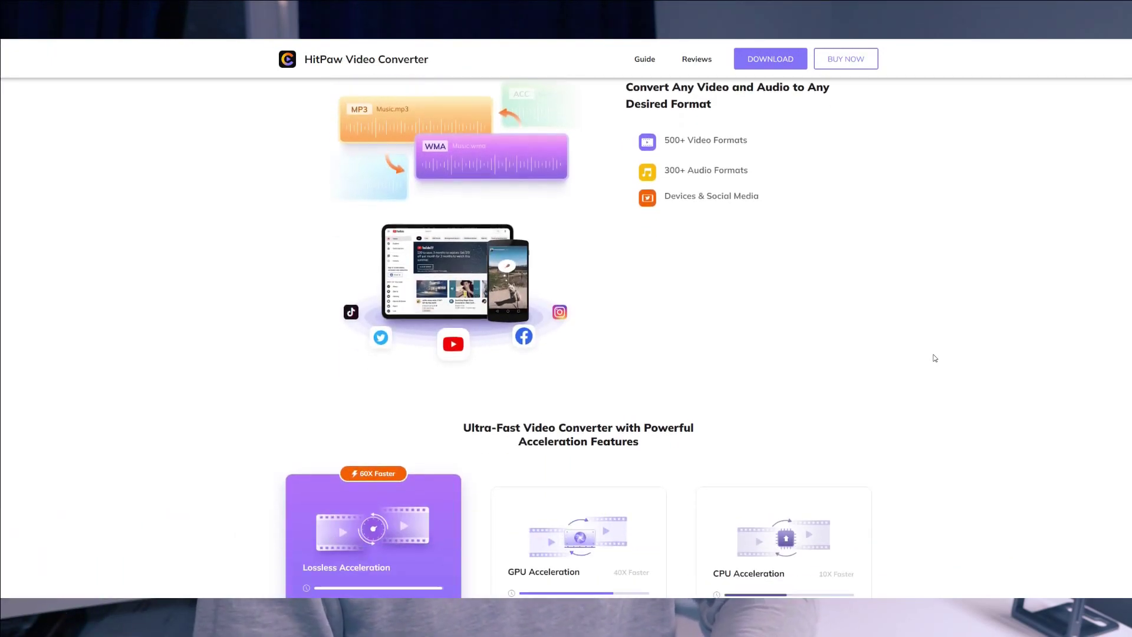
{"action": "scroll", "coordinate": [934, 358], "scroll_direction": "down", "scroll_amount": 3}
{"action": "scroll", "coordinate": [935, 358], "scroll_direction": "down", "scroll_amount": 2}
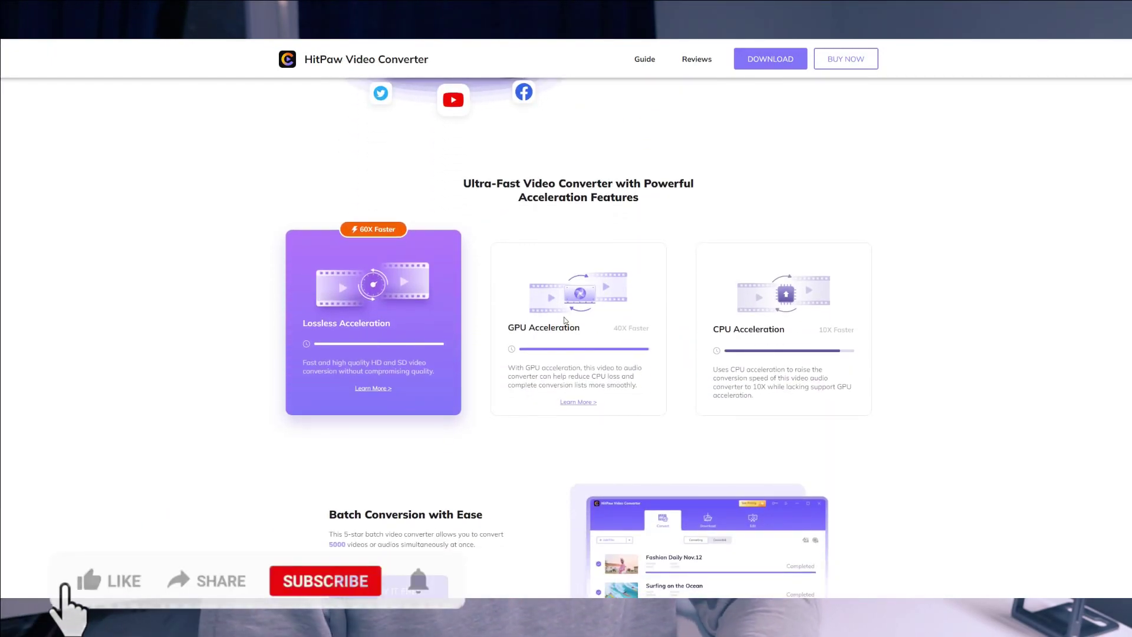
{"action": "scroll", "coordinate": [929, 384], "scroll_direction": "down", "scroll_amount": 1}
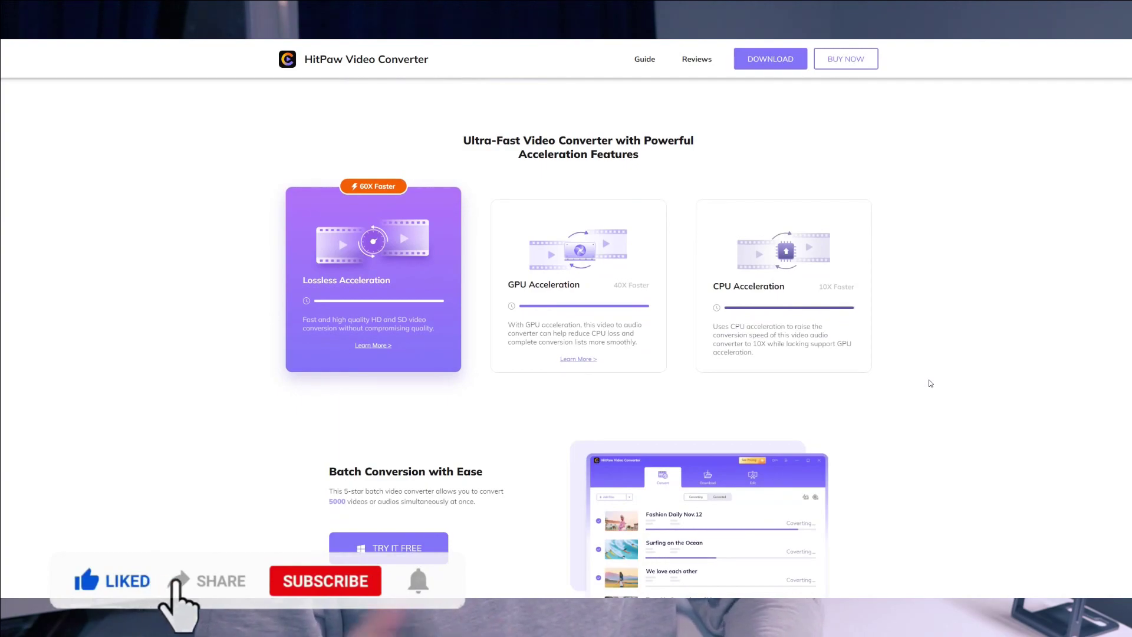
{"action": "scroll", "coordinate": [931, 383], "scroll_direction": "down", "scroll_amount": 2}
{"action": "scroll", "coordinate": [930, 383], "scroll_direction": "down", "scroll_amount": 2}
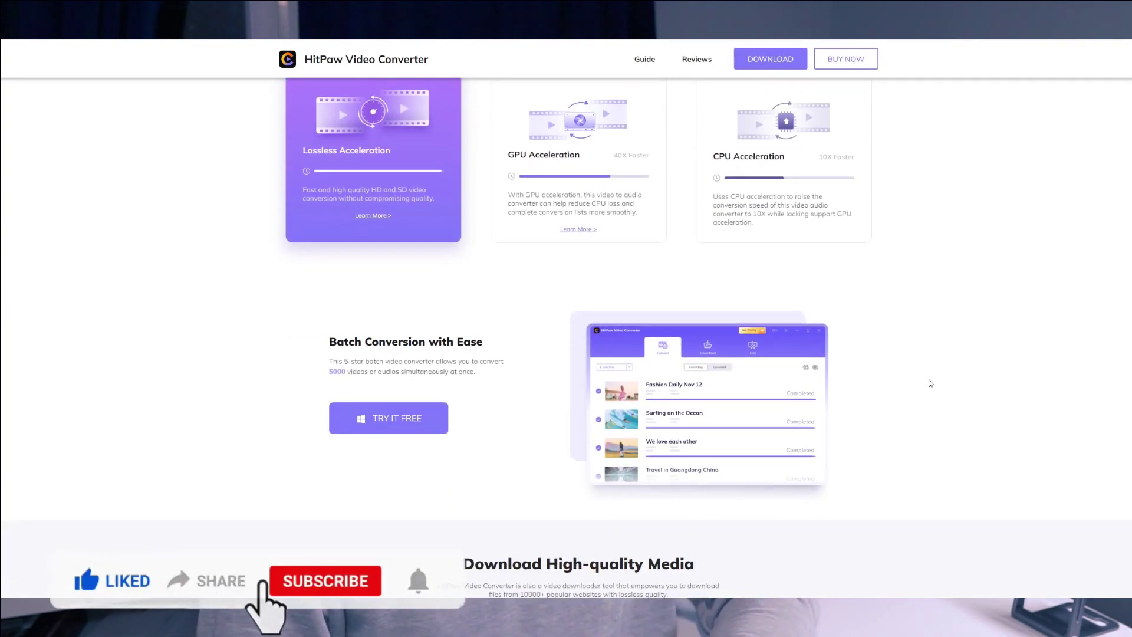
{"action": "scroll", "coordinate": [930, 383], "scroll_direction": "down", "scroll_amount": 1}
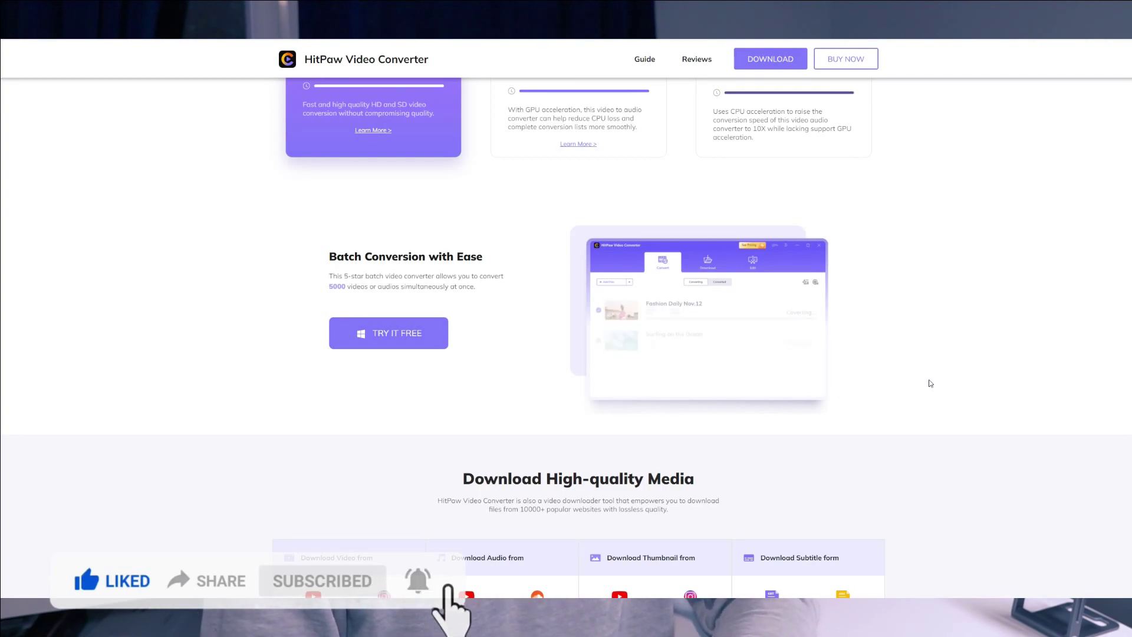
{"action": "scroll", "coordinate": [930, 383], "scroll_direction": "down", "scroll_amount": 1}
{"action": "scroll", "coordinate": [930, 383], "scroll_direction": "down", "scroll_amount": 2}
{"action": "scroll", "coordinate": [930, 383], "scroll_direction": "down", "scroll_amount": 2}
{"action": "scroll", "coordinate": [929, 383], "scroll_direction": "down", "scroll_amount": 2}
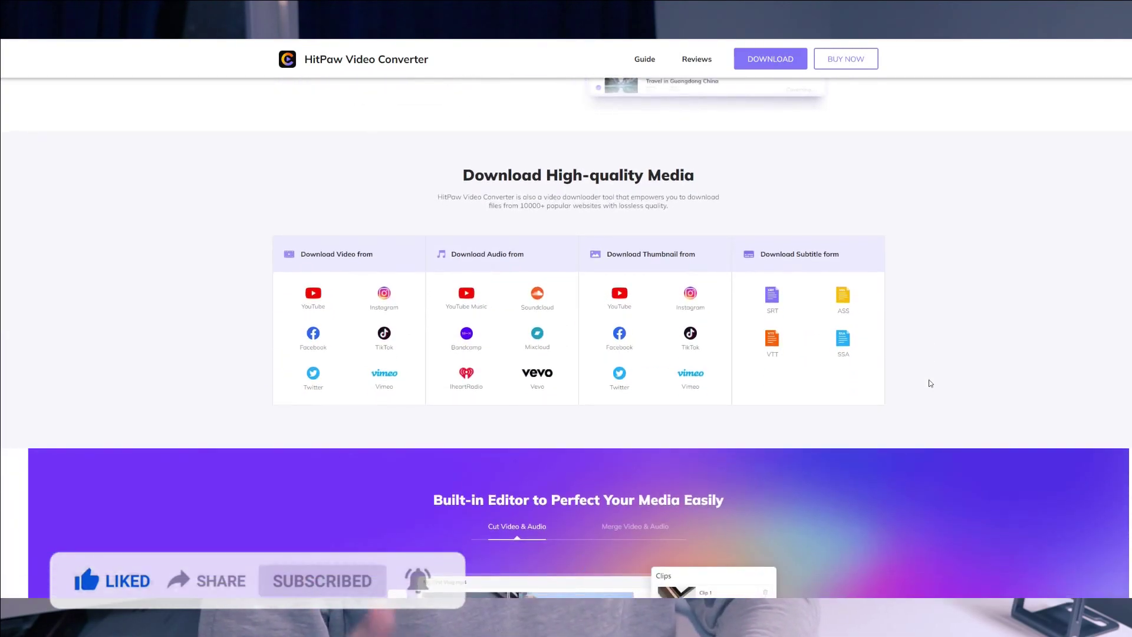
{"action": "scroll", "coordinate": [930, 383], "scroll_direction": "down", "scroll_amount": 3}
{"action": "scroll", "coordinate": [930, 383], "scroll_direction": "down", "scroll_amount": 2}
{"action": "scroll", "coordinate": [930, 383], "scroll_direction": "down", "scroll_amount": 2}
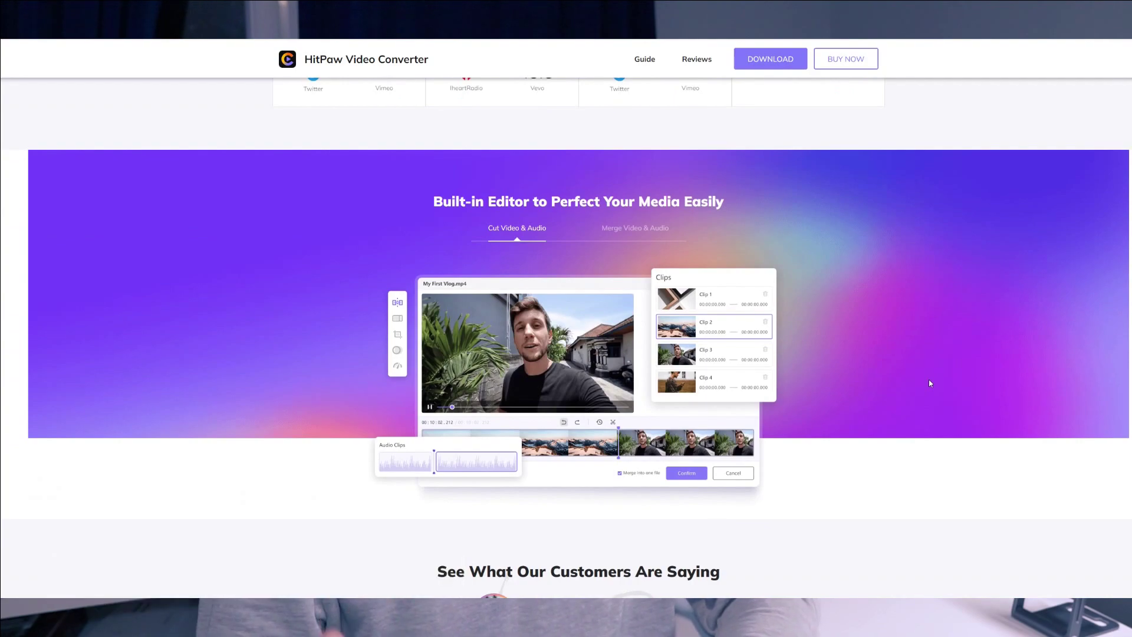
{"action": "scroll", "coordinate": [929, 383], "scroll_direction": "down", "scroll_amount": 1}
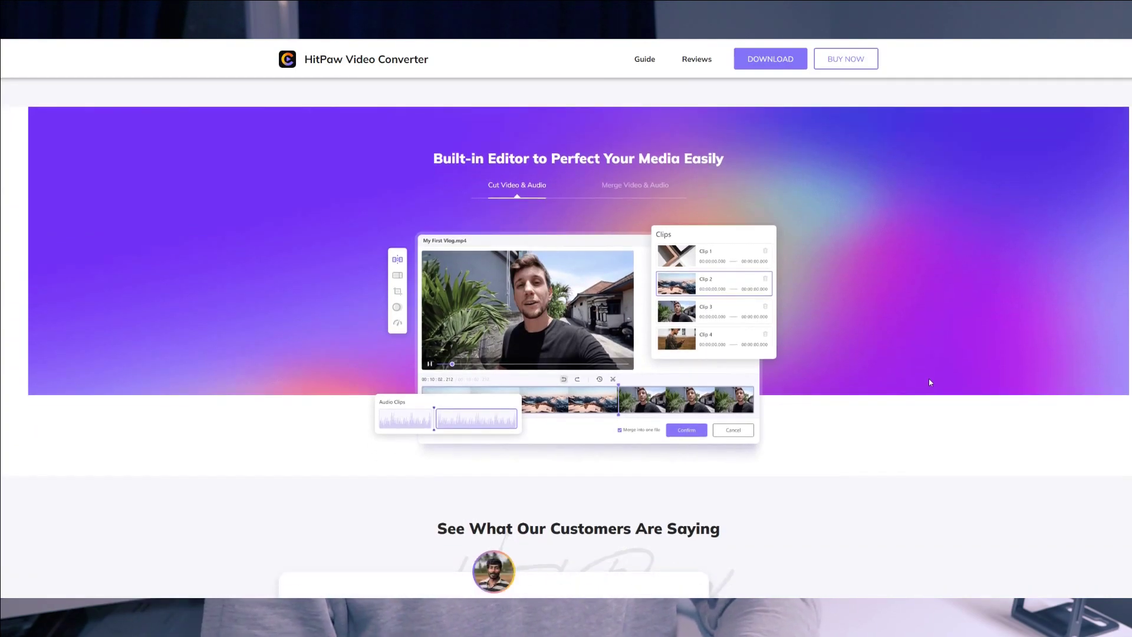
{"action": "left_click", "coordinate": [639, 187]}
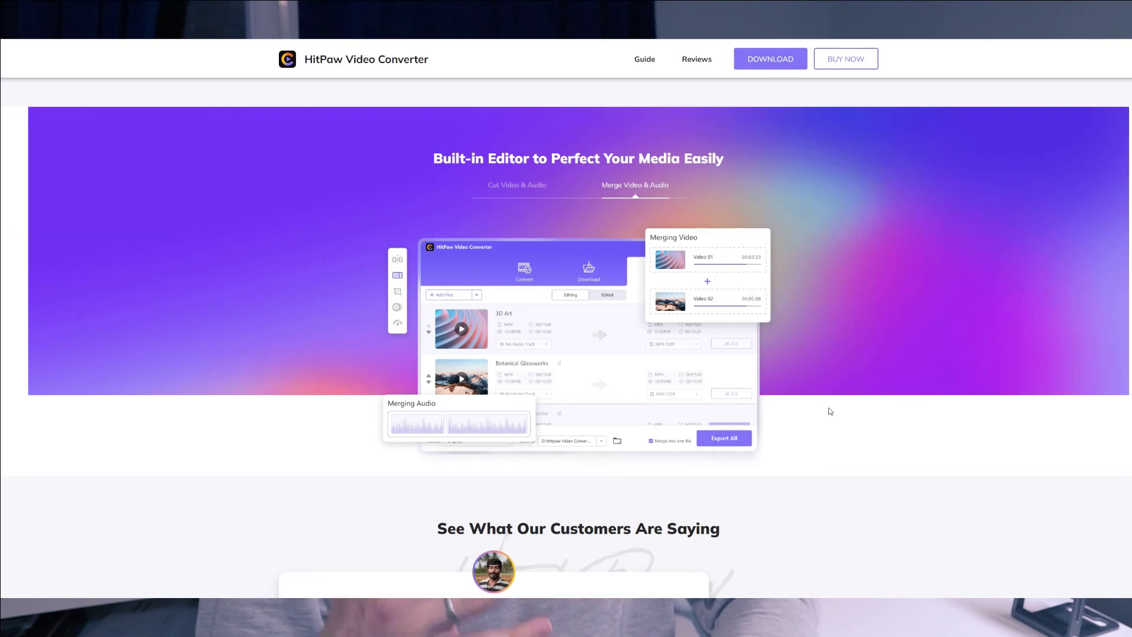
- Continue past customer reviews, tips and the free-trial offer to the footer
{"action": "scroll", "coordinate": [924, 398], "scroll_direction": "down", "scroll_amount": 2}
{"action": "scroll", "coordinate": [925, 395], "scroll_direction": "down", "scroll_amount": 4}
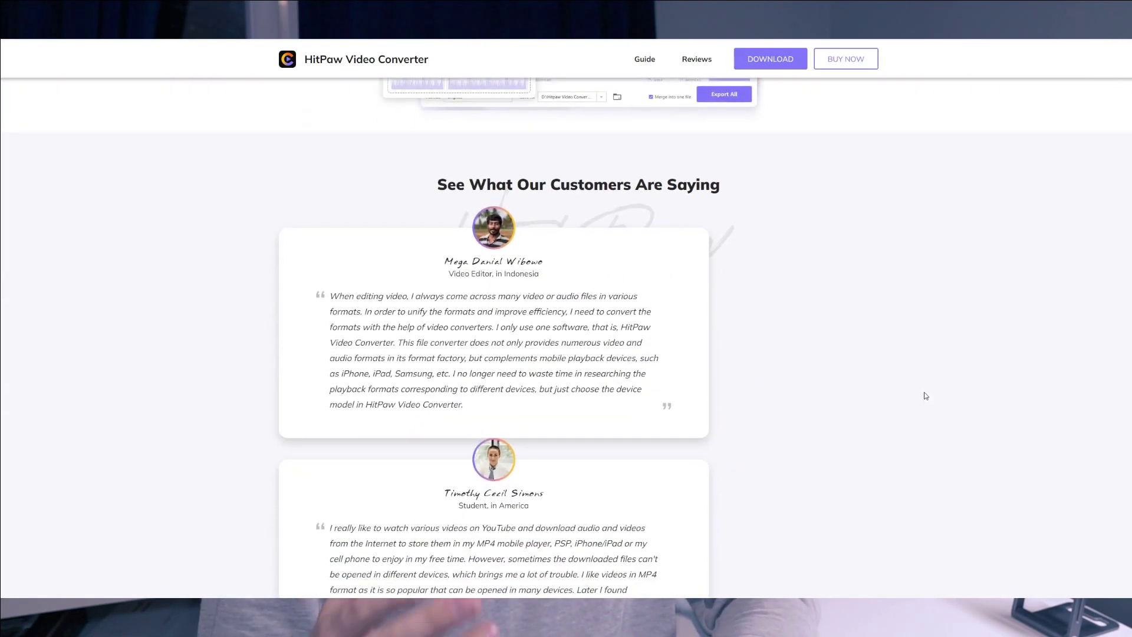
{"action": "scroll", "coordinate": [926, 394], "scroll_direction": "down", "scroll_amount": 5}
{"action": "scroll", "coordinate": [925, 393], "scroll_direction": "down", "scroll_amount": 4}
{"action": "scroll", "coordinate": [925, 394], "scroll_direction": "down", "scroll_amount": 2}
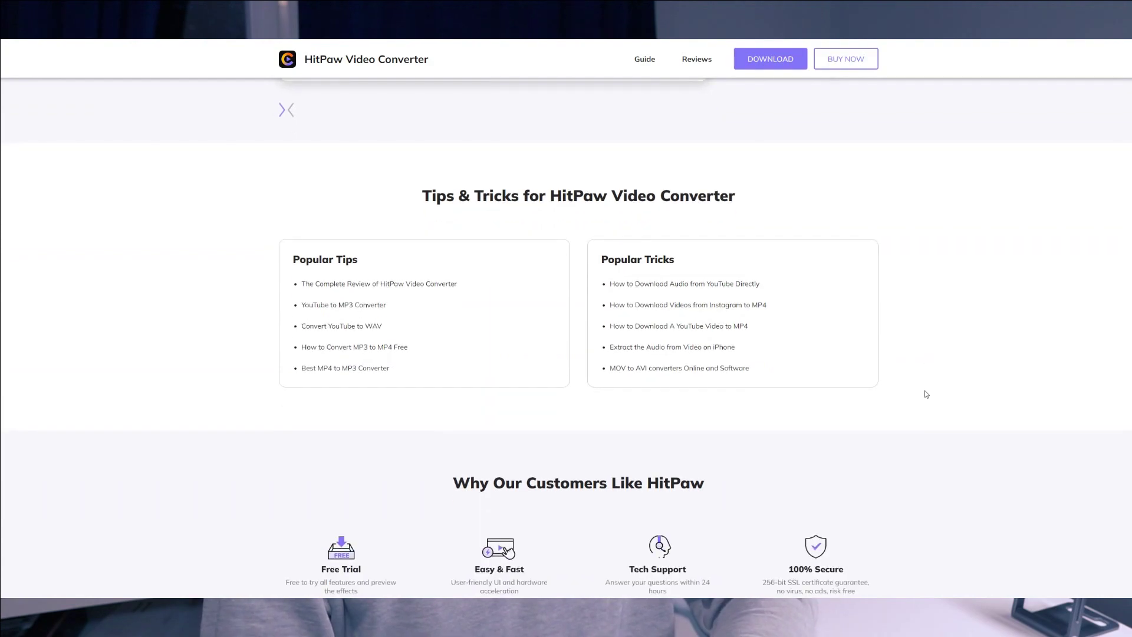
{"action": "scroll", "coordinate": [925, 393], "scroll_direction": "down", "scroll_amount": 1}
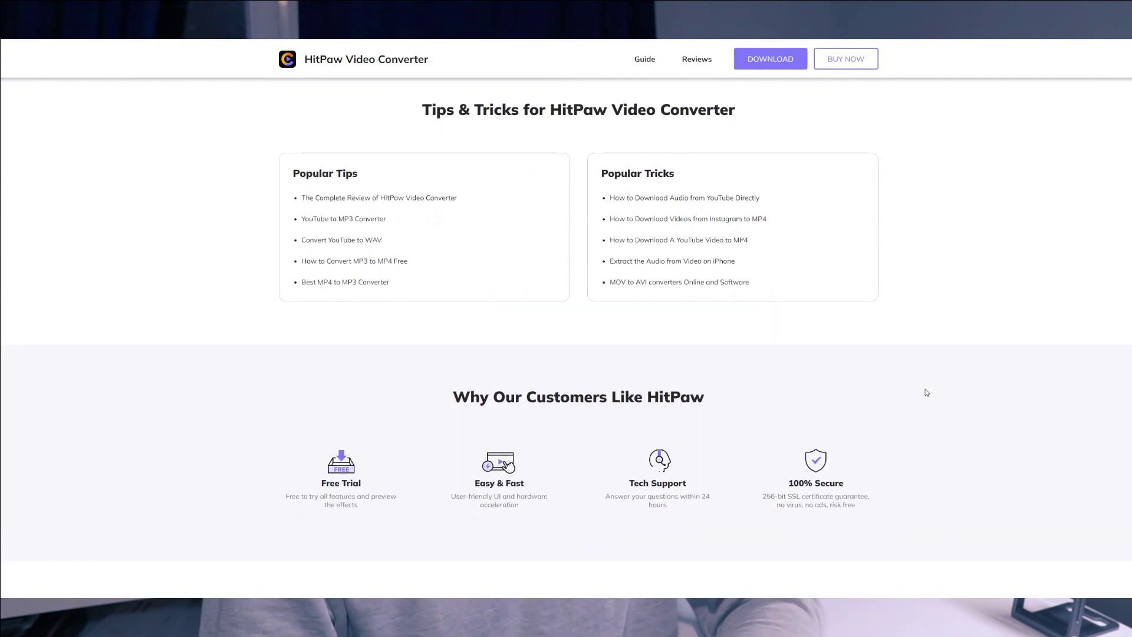
{"action": "scroll", "coordinate": [925, 392], "scroll_direction": "down", "scroll_amount": 2}
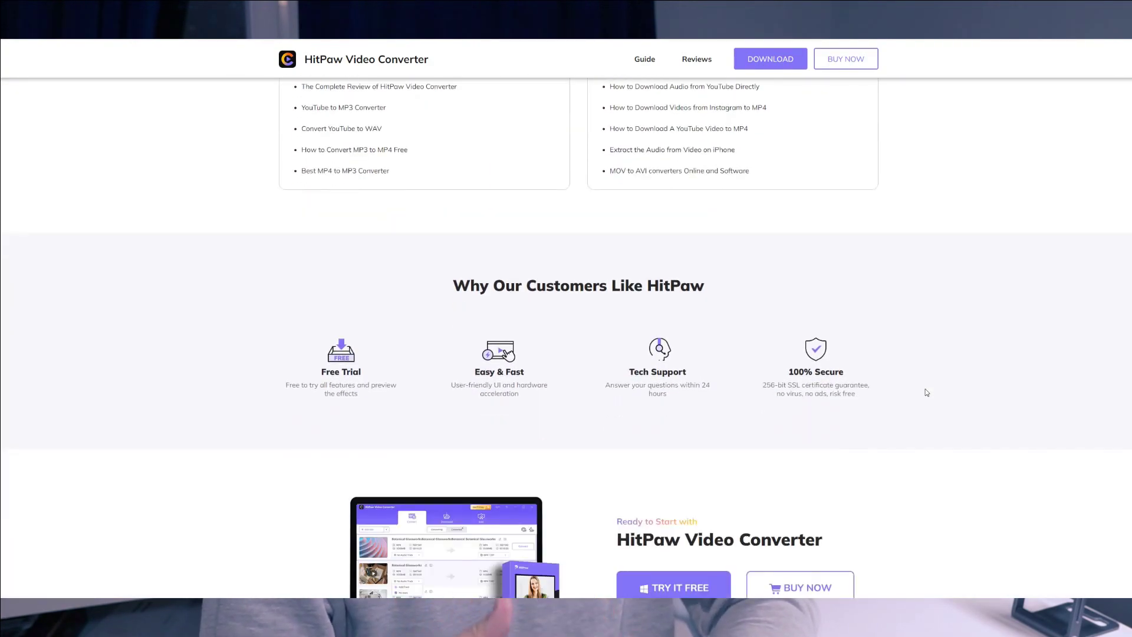
{"action": "scroll", "coordinate": [925, 392], "scroll_direction": "down", "scroll_amount": 2}
{"action": "scroll", "coordinate": [926, 392], "scroll_direction": "down", "scroll_amount": 3}
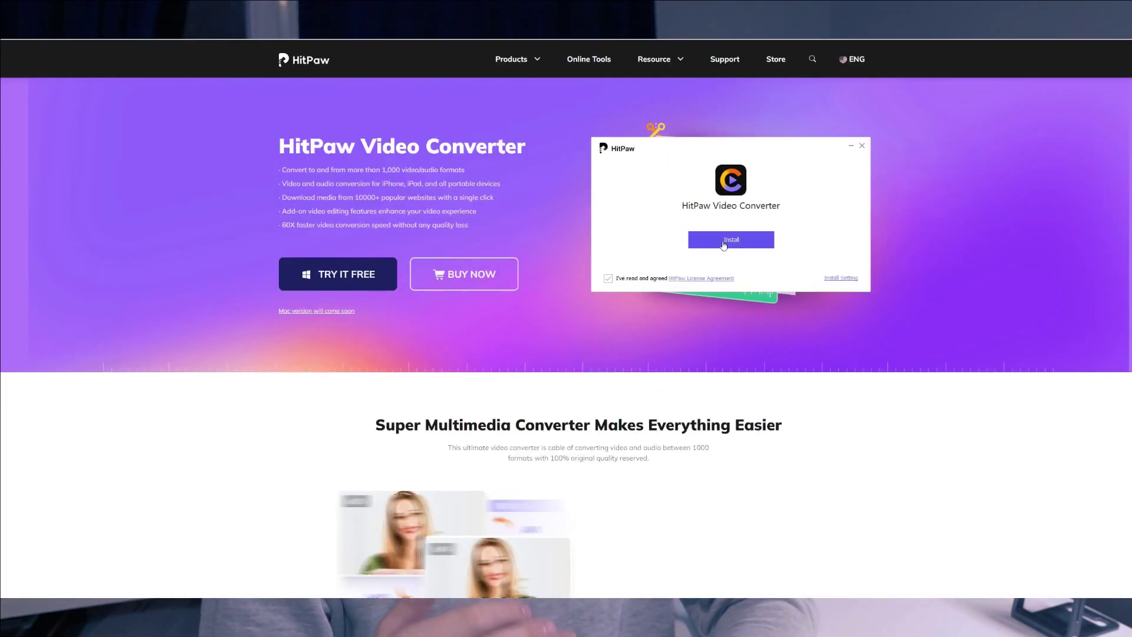
- Reveal the installer's language and installation path options
{"action": "left_click", "coordinate": [846, 279]}
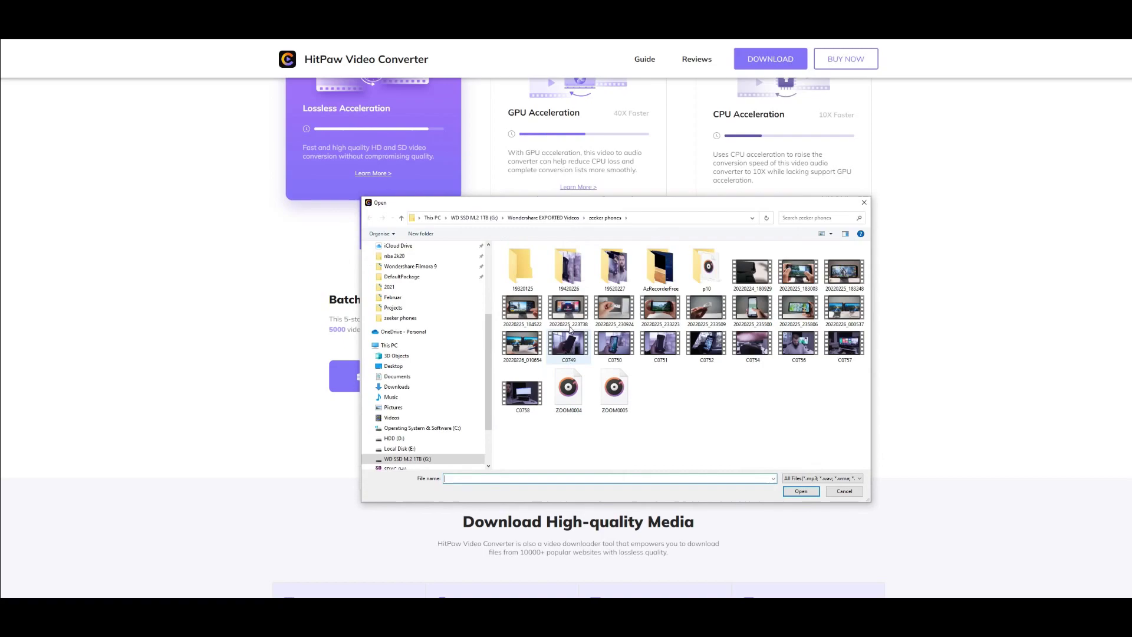
- Add the second and third 20220225 phone clips to the file selection
{"action": "left_click", "coordinate": [703, 312], "text": "ctrl"}
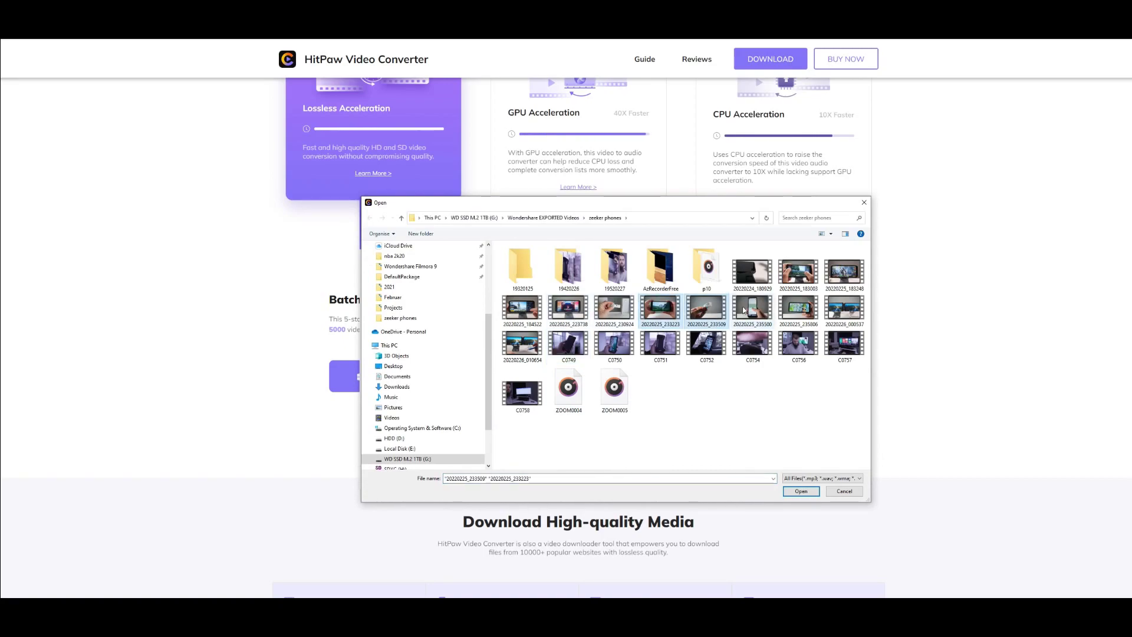
{"action": "left_click", "coordinate": [752, 308], "text": "ctrl"}
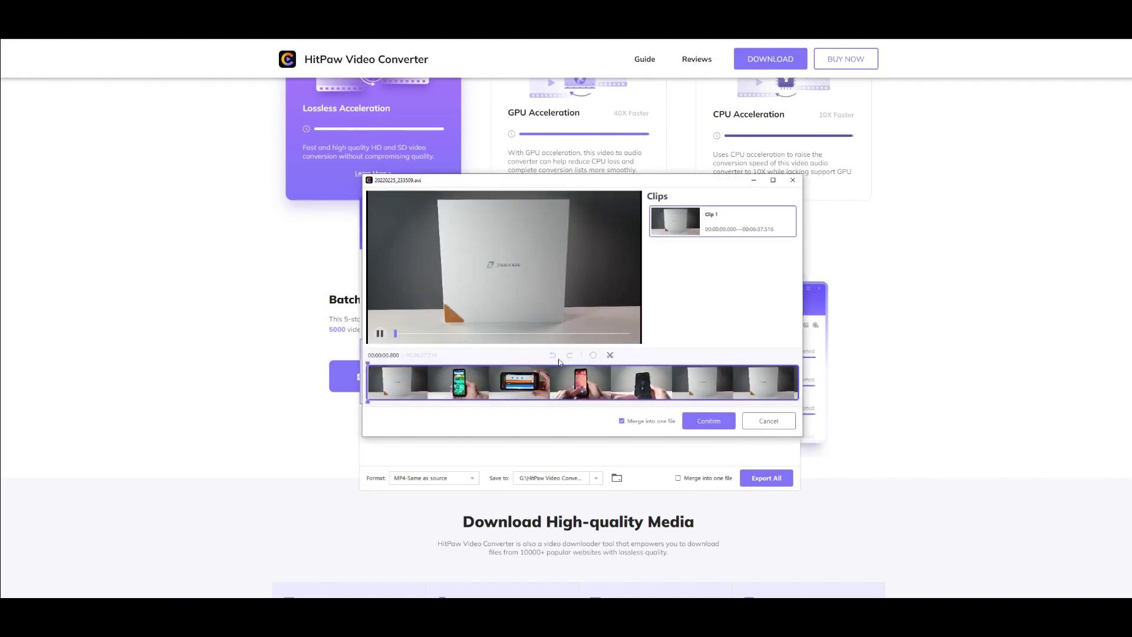
- Split the video at 3 s and 3:14, deleting the opening and trailing clips
{"action": "left_click", "coordinate": [610, 355]}
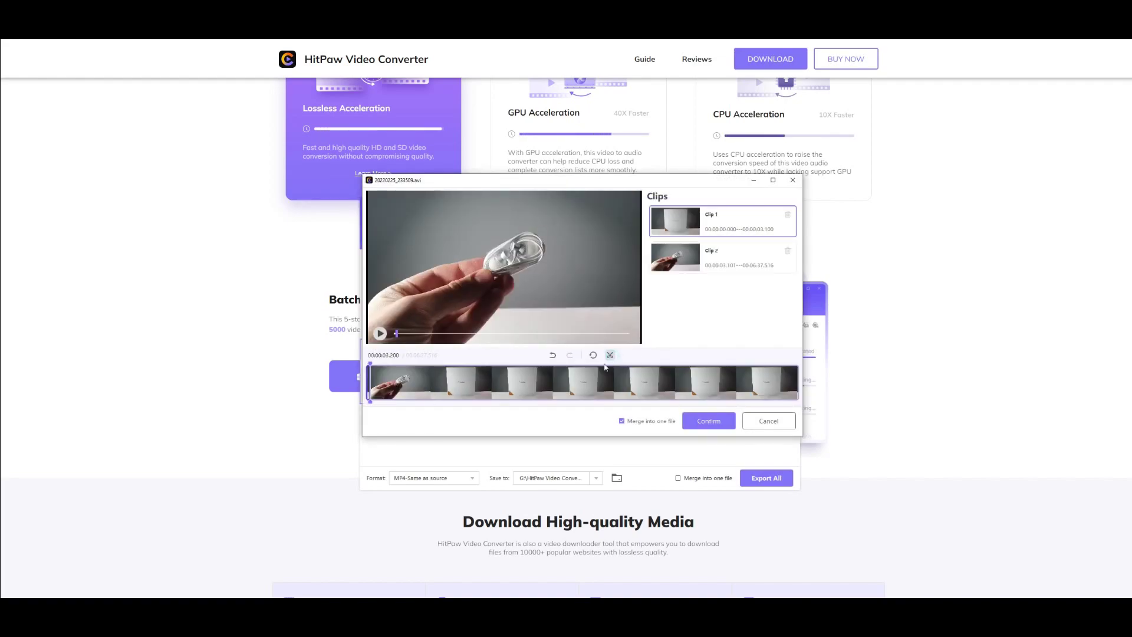
{"action": "left_click", "coordinate": [368, 384]}
{"action": "left_click", "coordinate": [787, 216]}
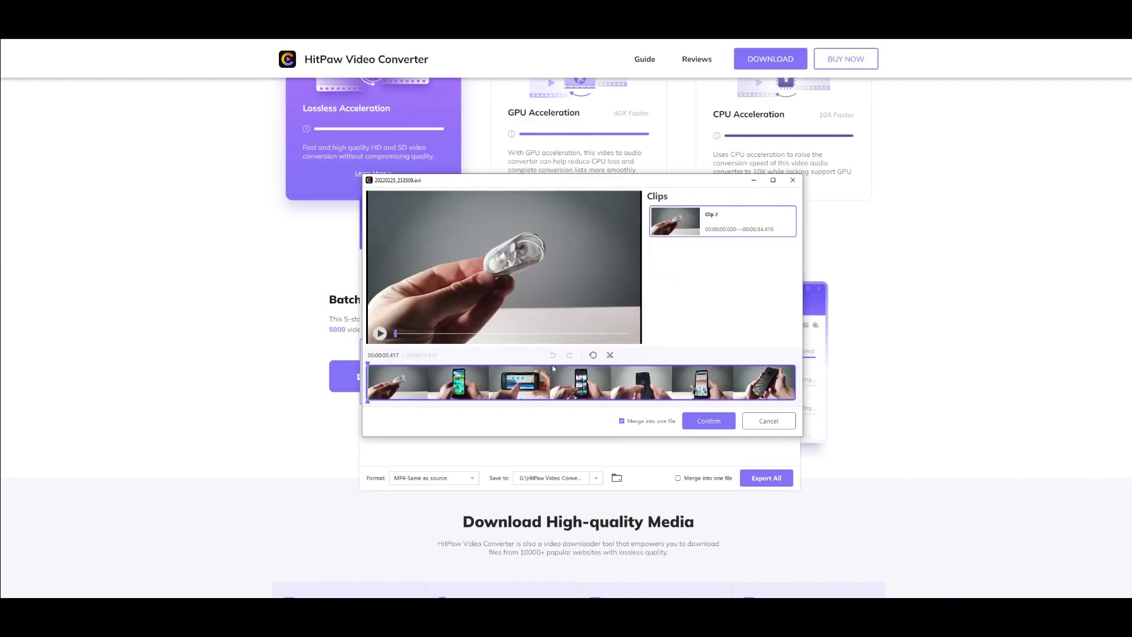
{"action": "left_click", "coordinate": [577, 380]}
{"action": "left_click", "coordinate": [608, 356]}
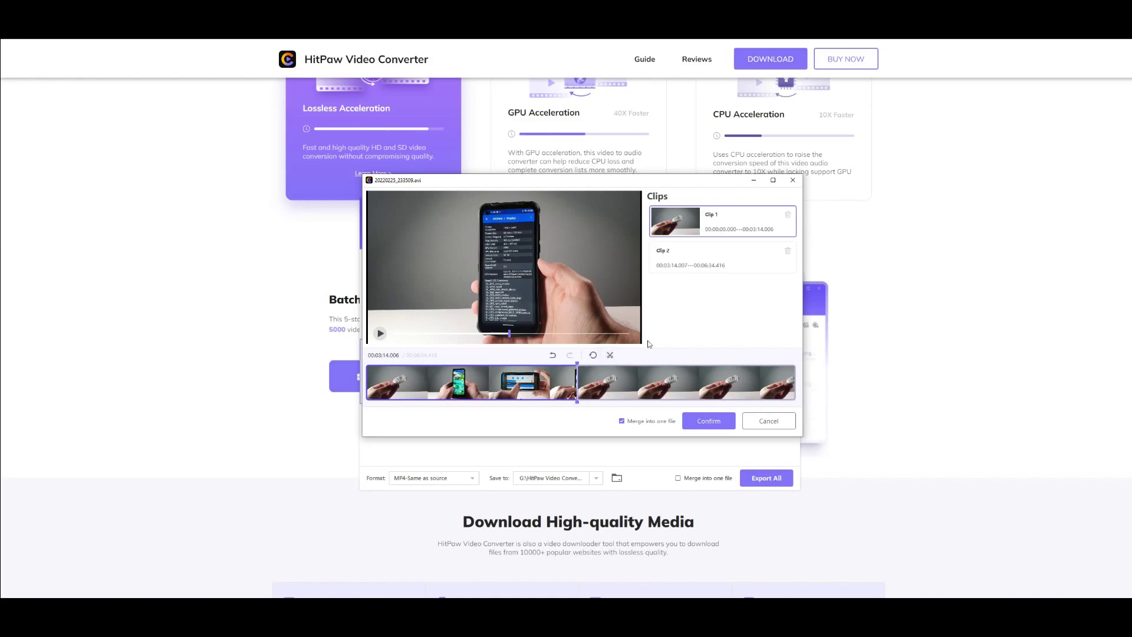
{"action": "left_click", "coordinate": [731, 257]}
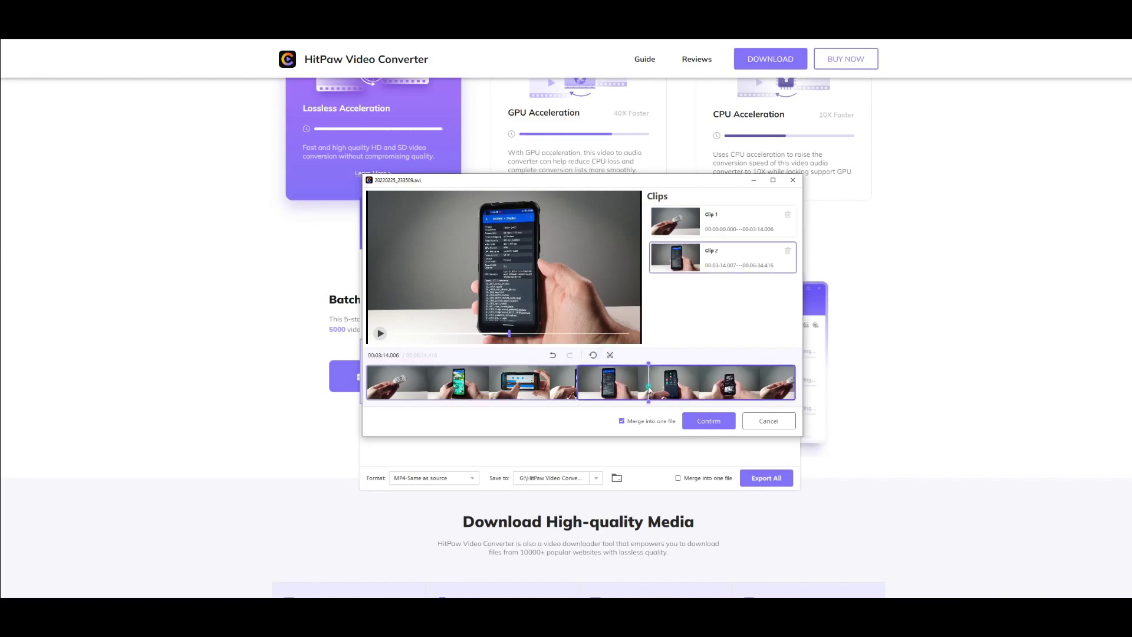
{"action": "left_click", "coordinate": [788, 251]}
- Preview the trimmed clip around 1:23, its end and 1:31, then confirm it
{"action": "left_click", "coordinate": [458, 385]}
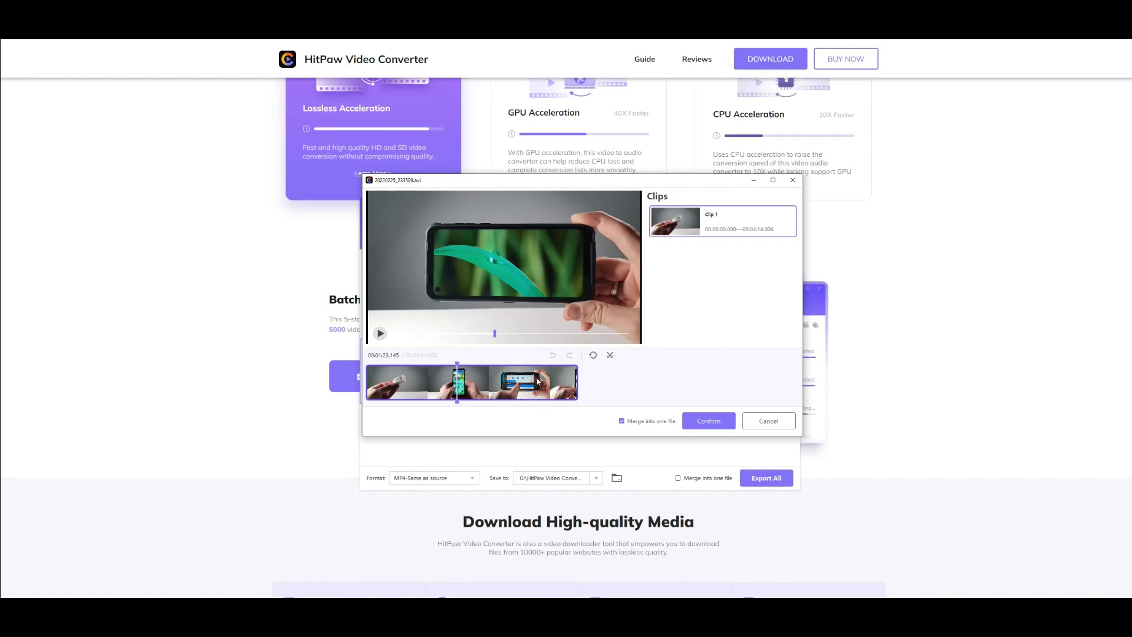
{"action": "left_click", "coordinate": [570, 383]}
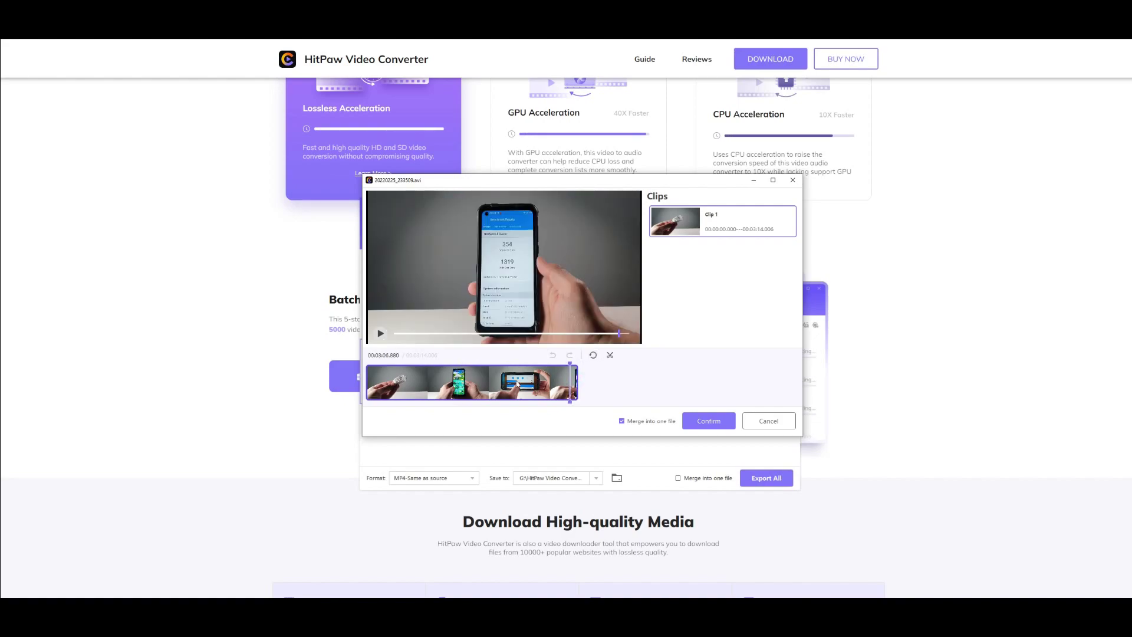
{"action": "left_click", "coordinate": [467, 382]}
{"action": "left_click", "coordinate": [708, 421]}
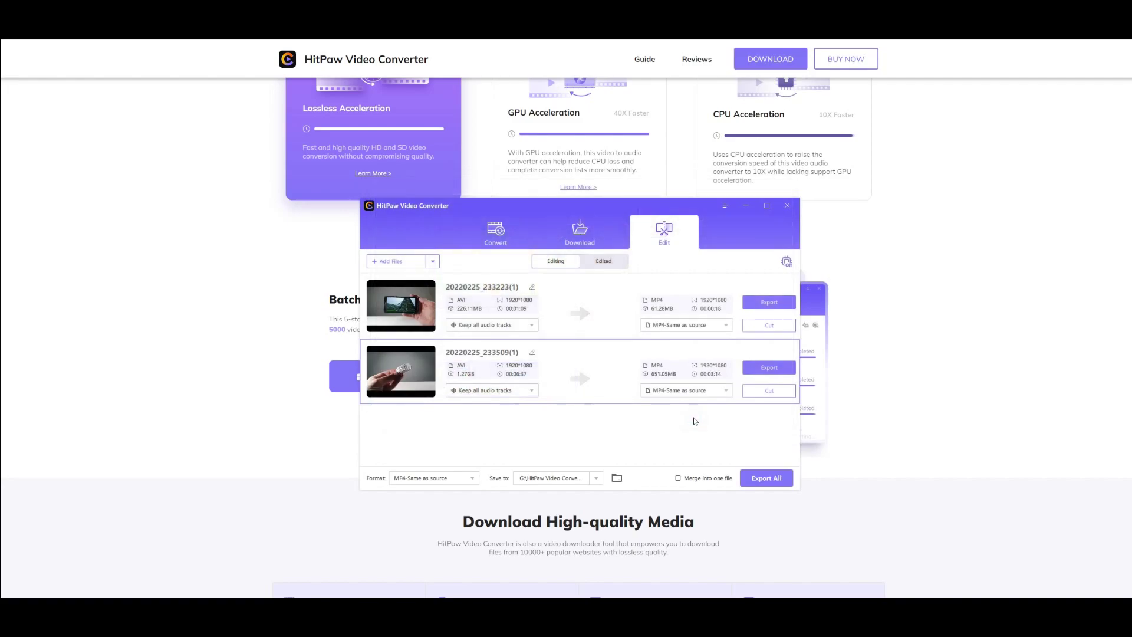
- Play back the 20220225_233509 video, skipping ahead several times, then close the preview
{"action": "left_click", "coordinate": [400, 371]}
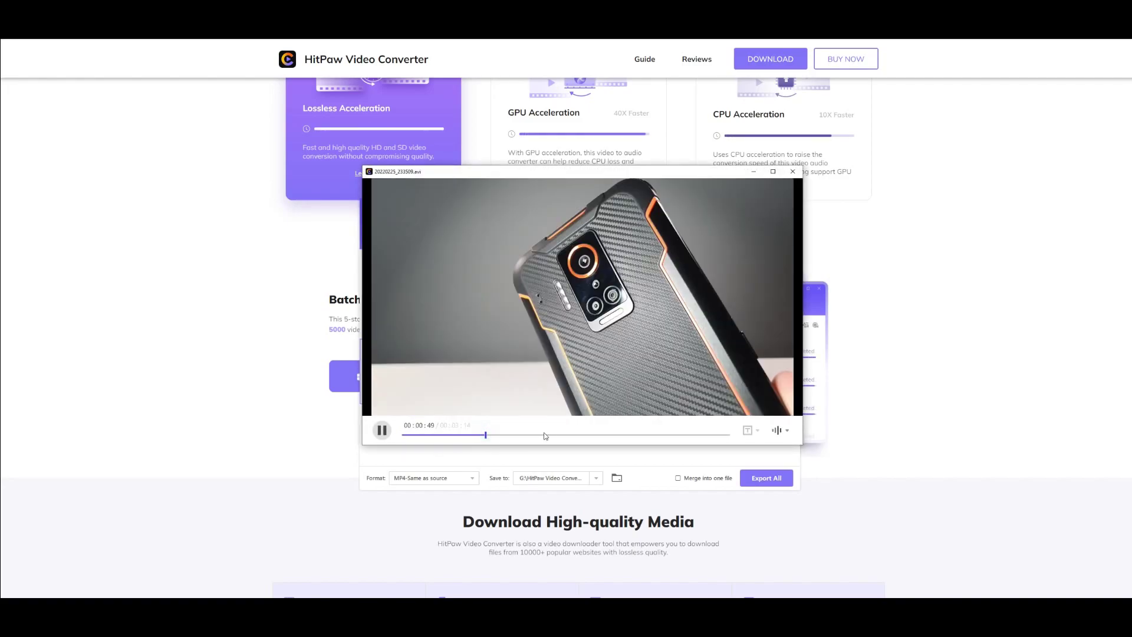
{"action": "left_click", "coordinate": [556, 435]}
{"action": "left_click", "coordinate": [596, 434]}
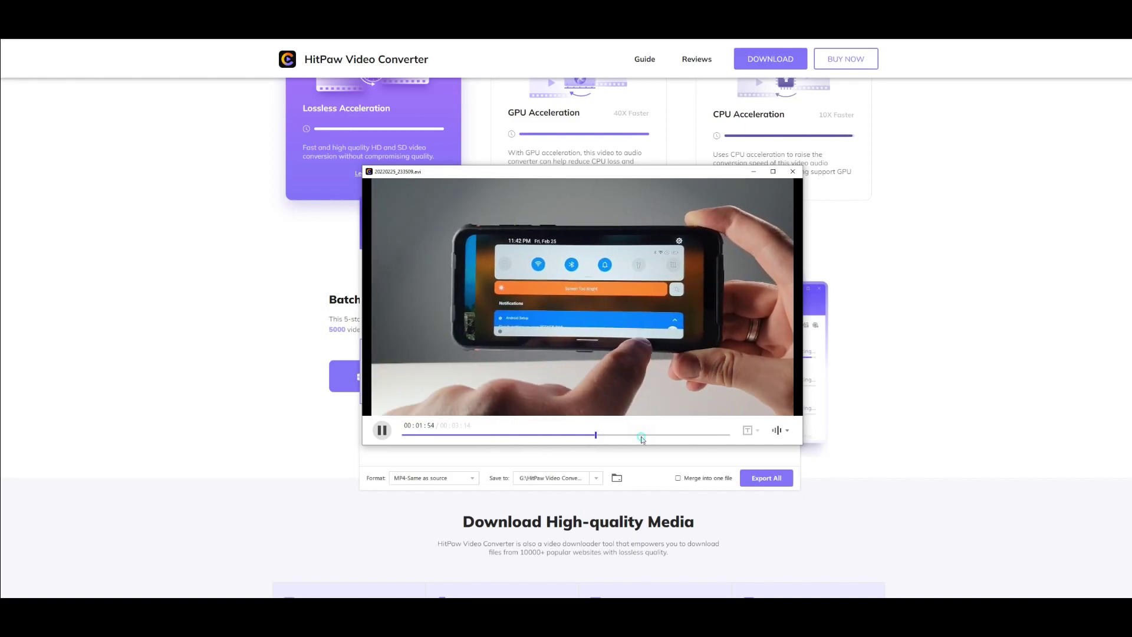
{"action": "left_click", "coordinate": [641, 434]}
{"action": "left_click", "coordinate": [702, 434]}
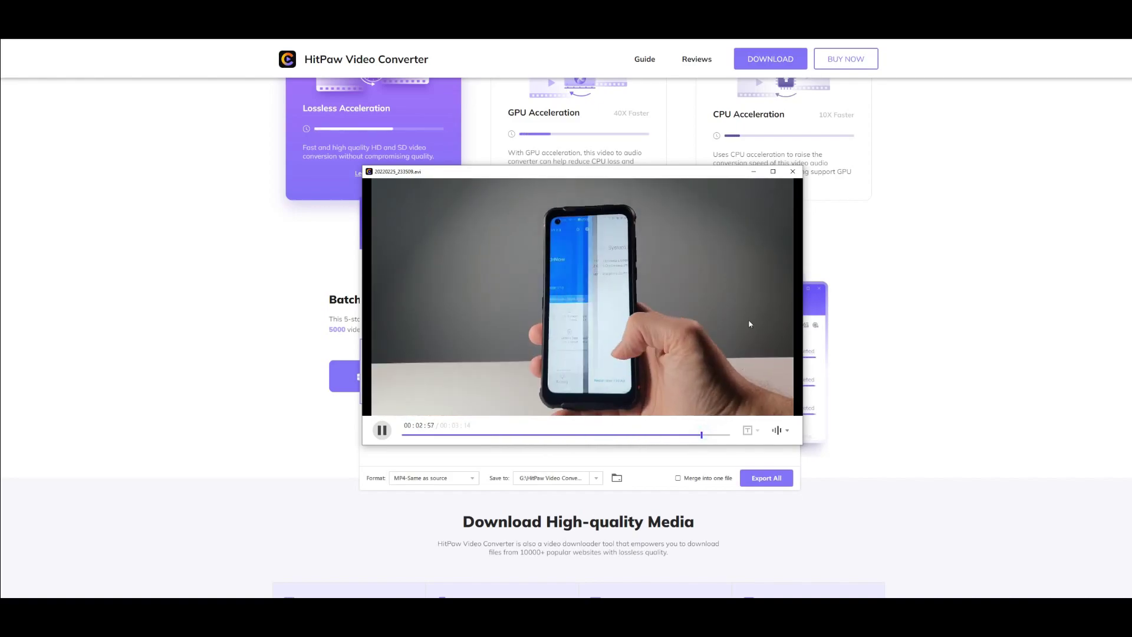
{"action": "left_click", "coordinate": [793, 171]}
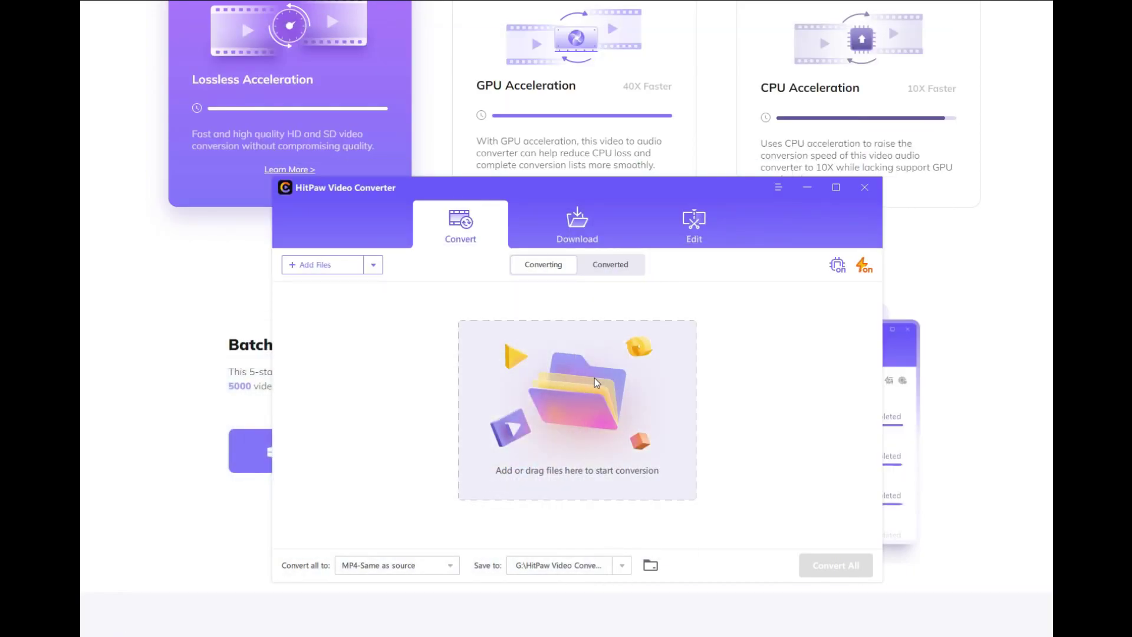
- Add the 20220225_183003 clip and set its output to AVI HD 1080P
{"action": "left_click", "coordinate": [594, 378]}
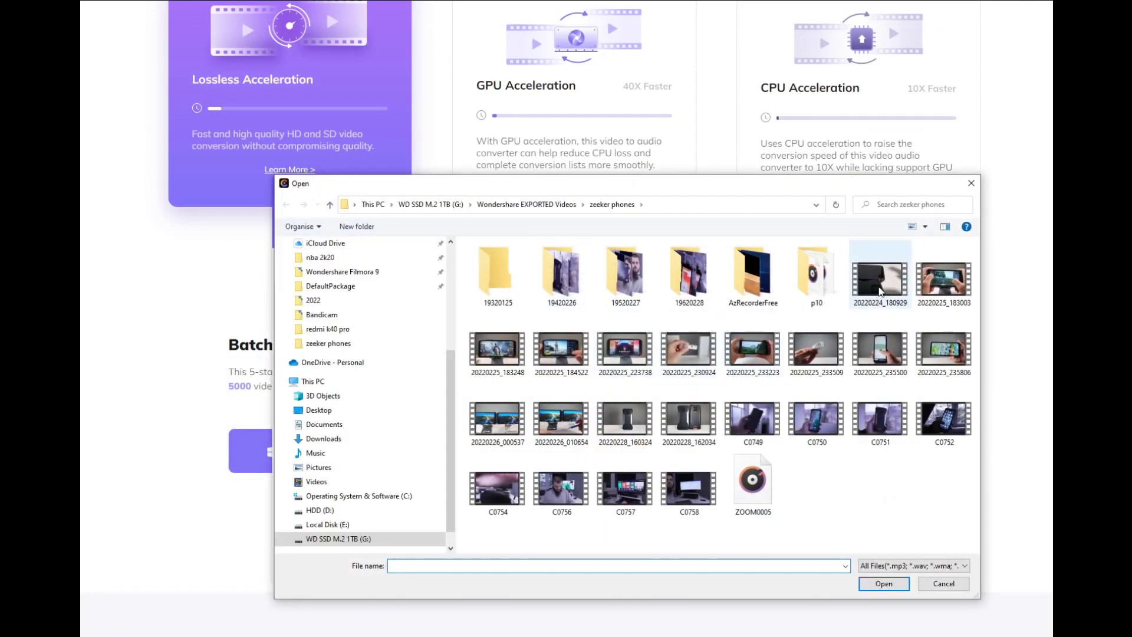
{"action": "mouse_move", "coordinate": [942, 281]}
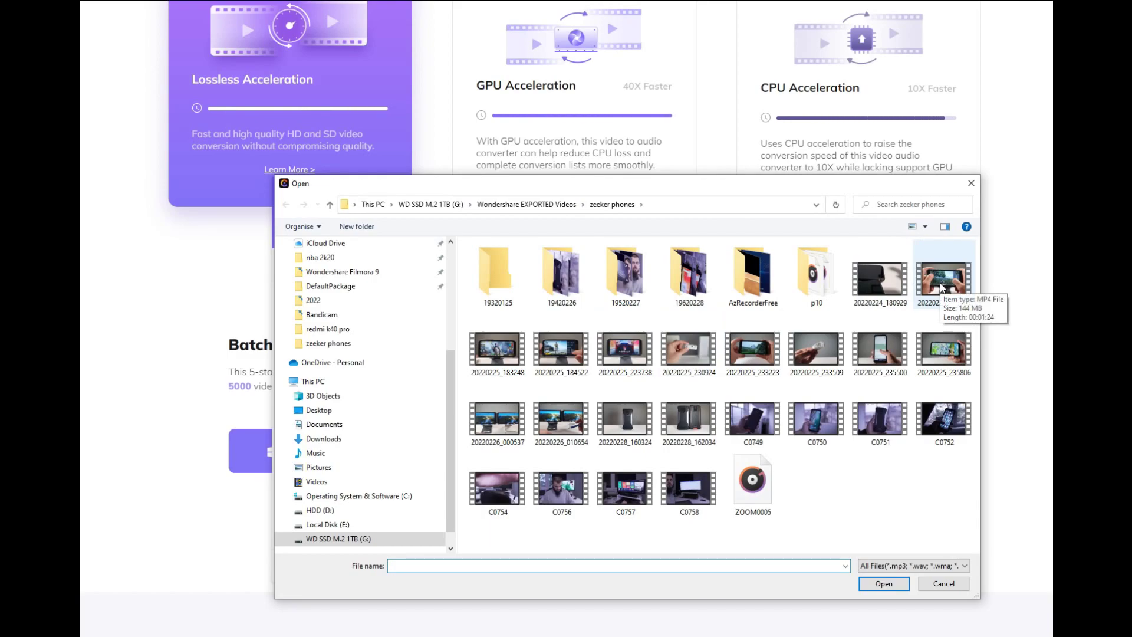
{"action": "double_click", "coordinate": [941, 288]}
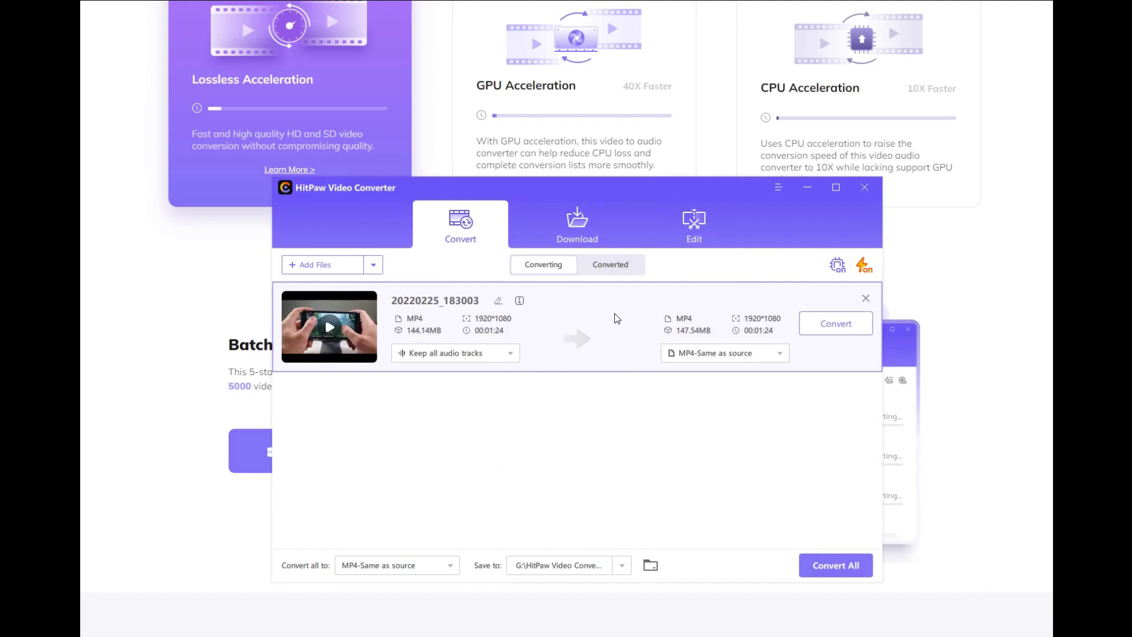
{"action": "left_click", "coordinate": [758, 353]}
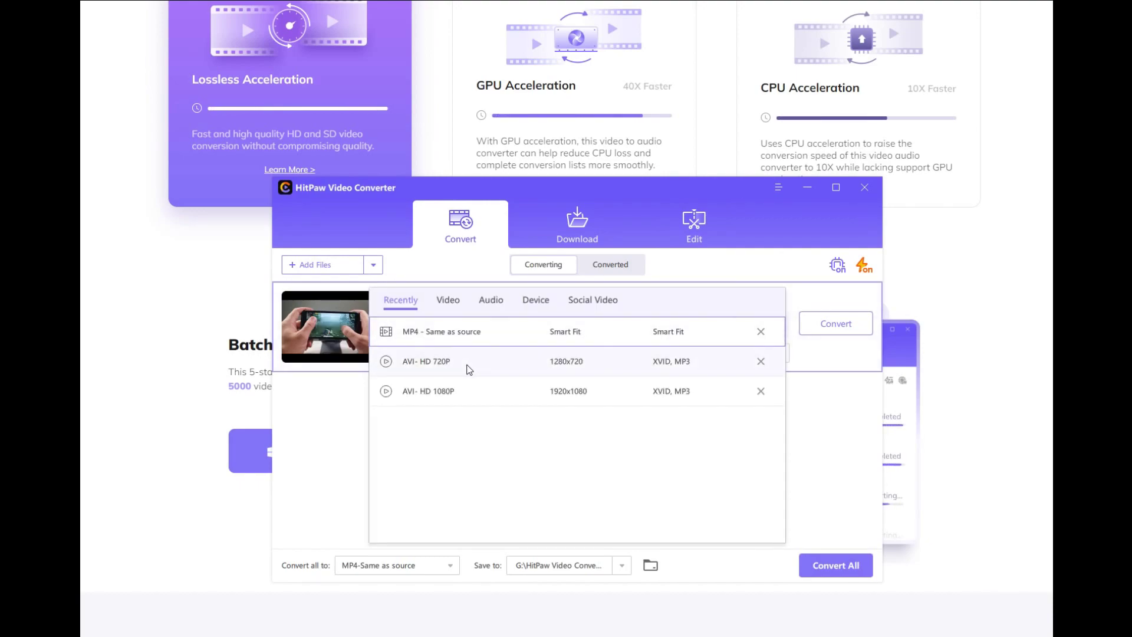
{"action": "left_click", "coordinate": [448, 300]}
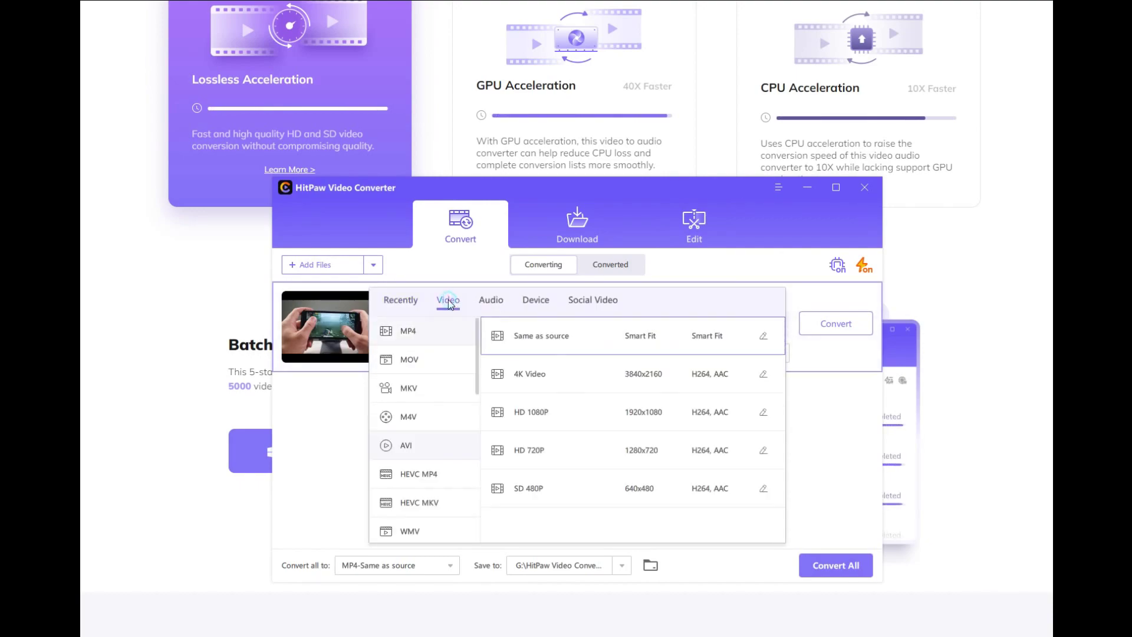
{"action": "left_click", "coordinate": [586, 376]}
{"action": "left_click", "coordinate": [704, 353]}
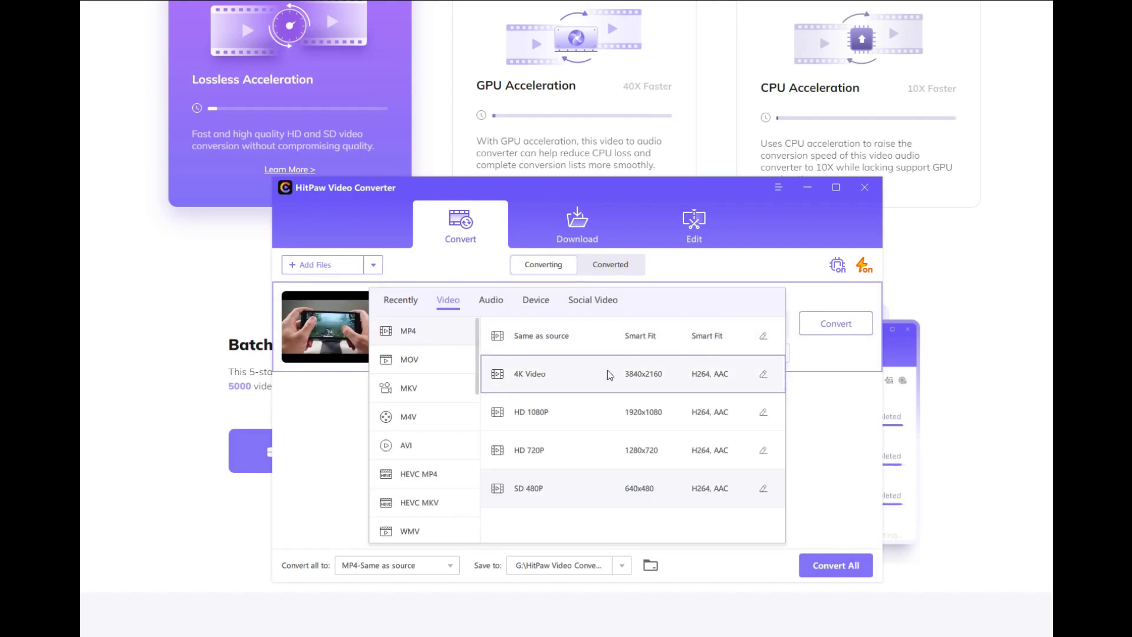
{"action": "left_click", "coordinate": [558, 425]}
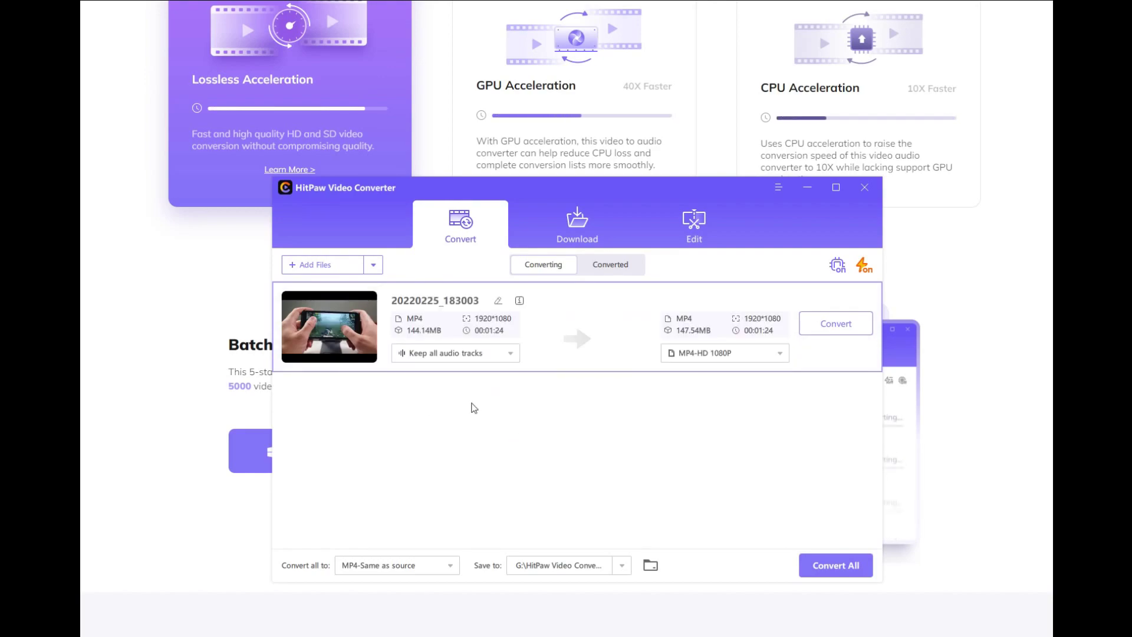
{"action": "left_click", "coordinate": [757, 353]}
{"action": "left_click", "coordinate": [413, 445]}
{"action": "left_click", "coordinate": [633, 376]}
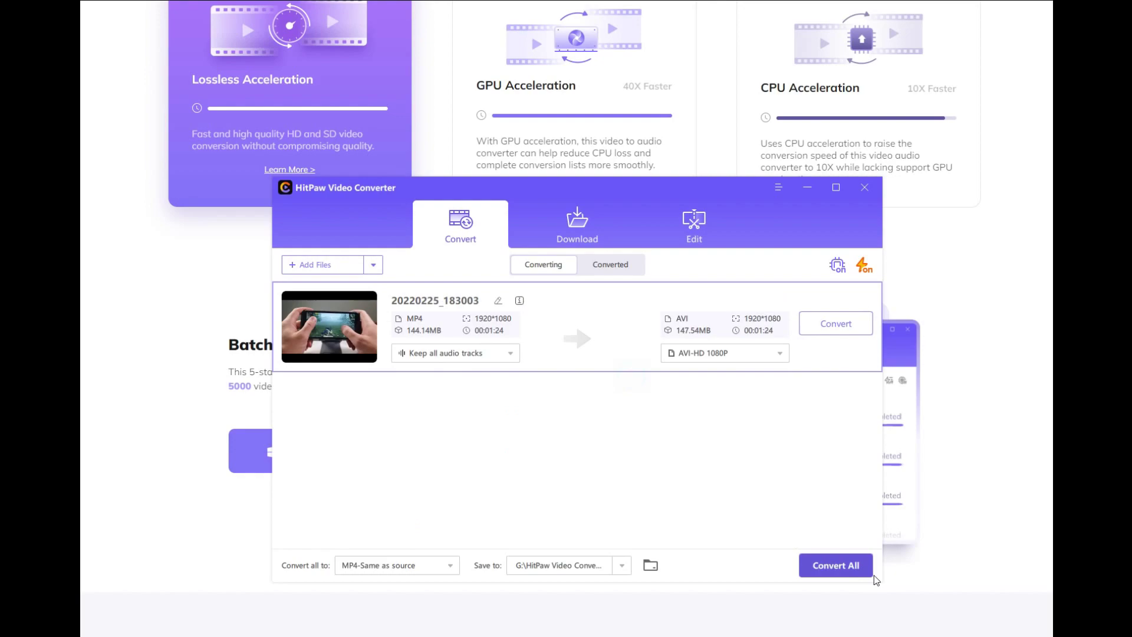
- Convert the clip, then play the converted AVI, skipping ahead before closing the player
{"action": "left_click", "coordinate": [834, 569]}
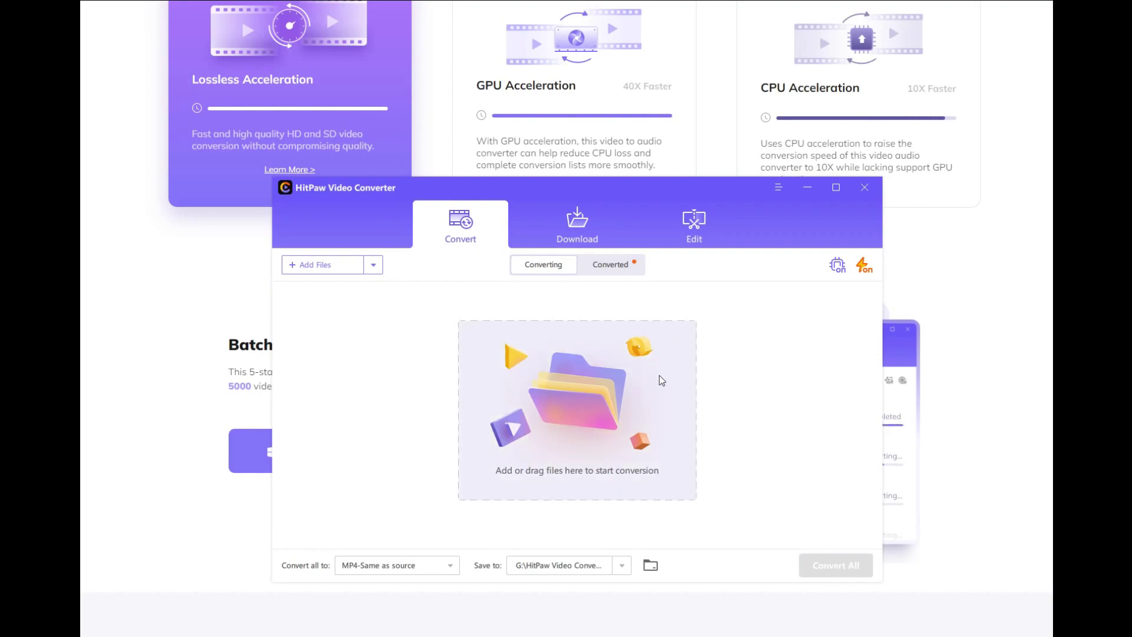
{"action": "left_click", "coordinate": [613, 265]}
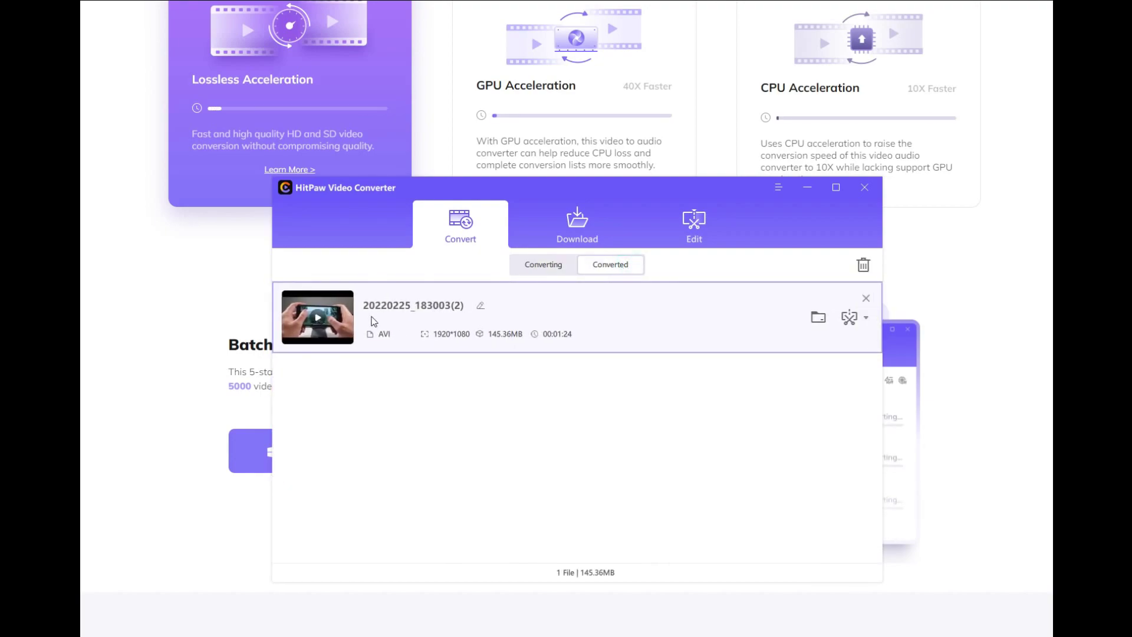
{"action": "left_click", "coordinate": [322, 327]}
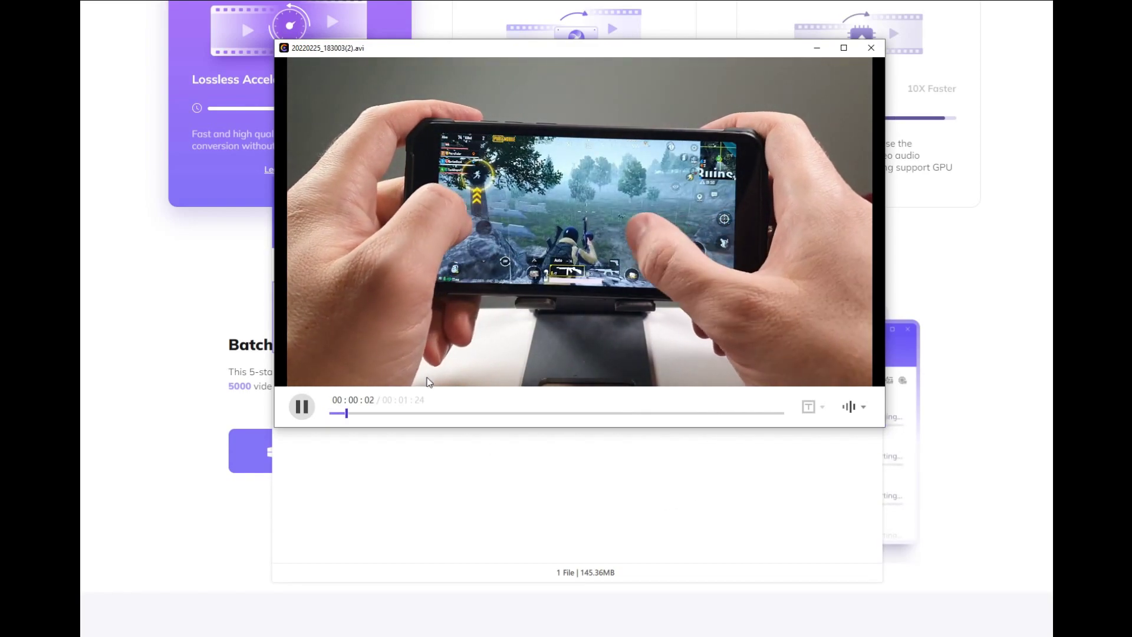
{"action": "left_click", "coordinate": [477, 413]}
{"action": "left_click", "coordinate": [584, 414]}
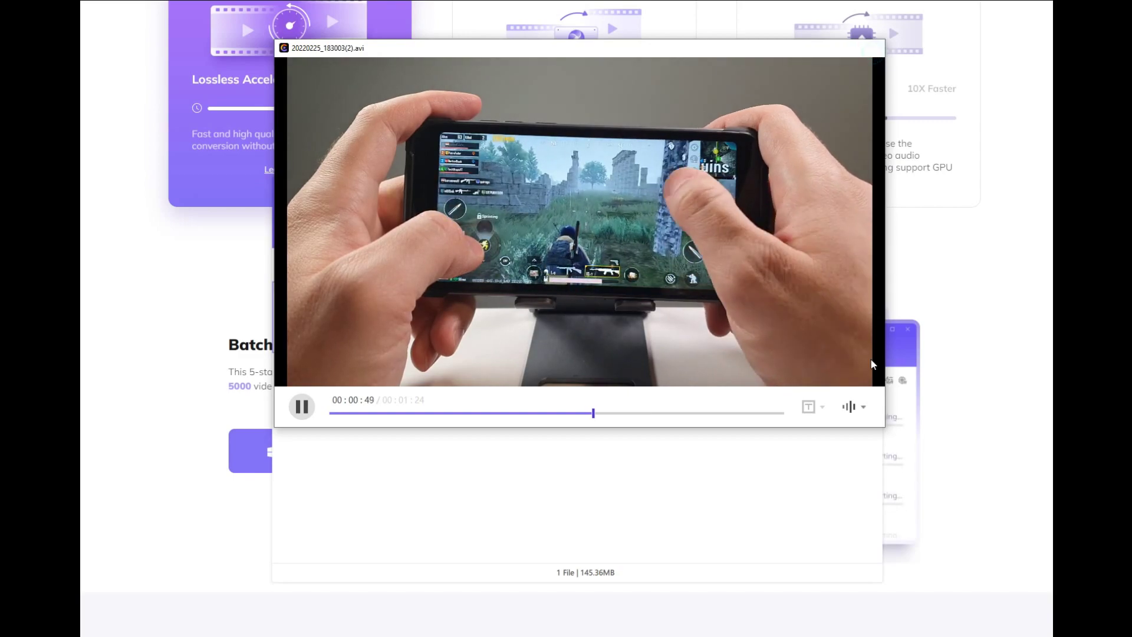
{"action": "left_click", "coordinate": [870, 48]}
- Add 20220225_183003.mp4 to Apowersoft, keeping the AVI HD 1080P profile
{"action": "left_click_drag", "start_coordinate": [776, 195], "coordinate": [761, 101]}
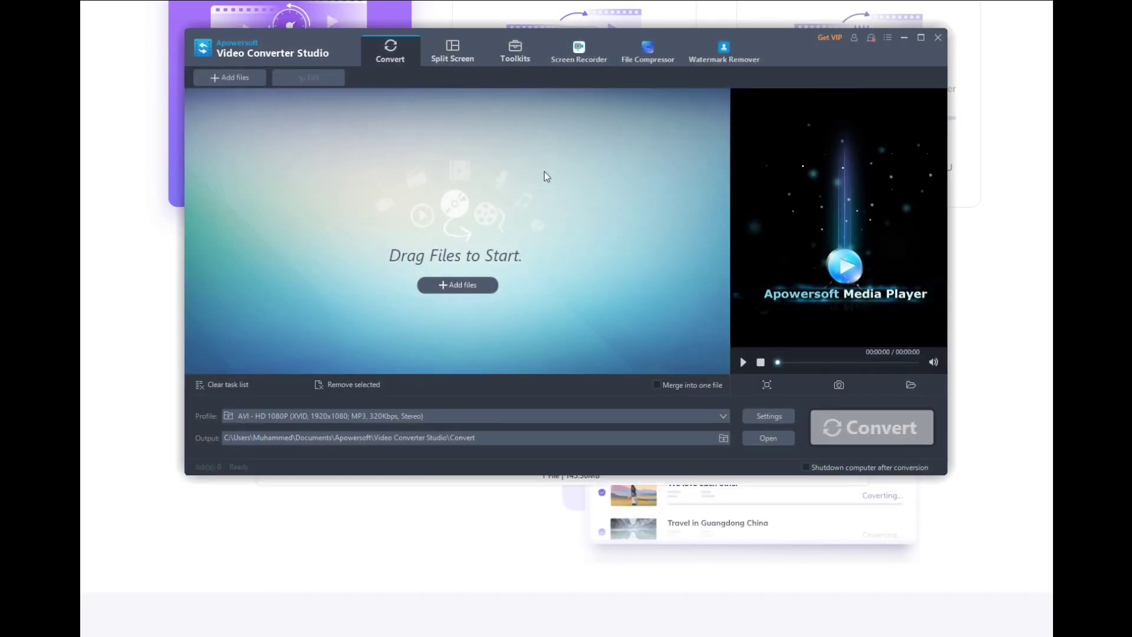
{"action": "left_click", "coordinate": [232, 77]}
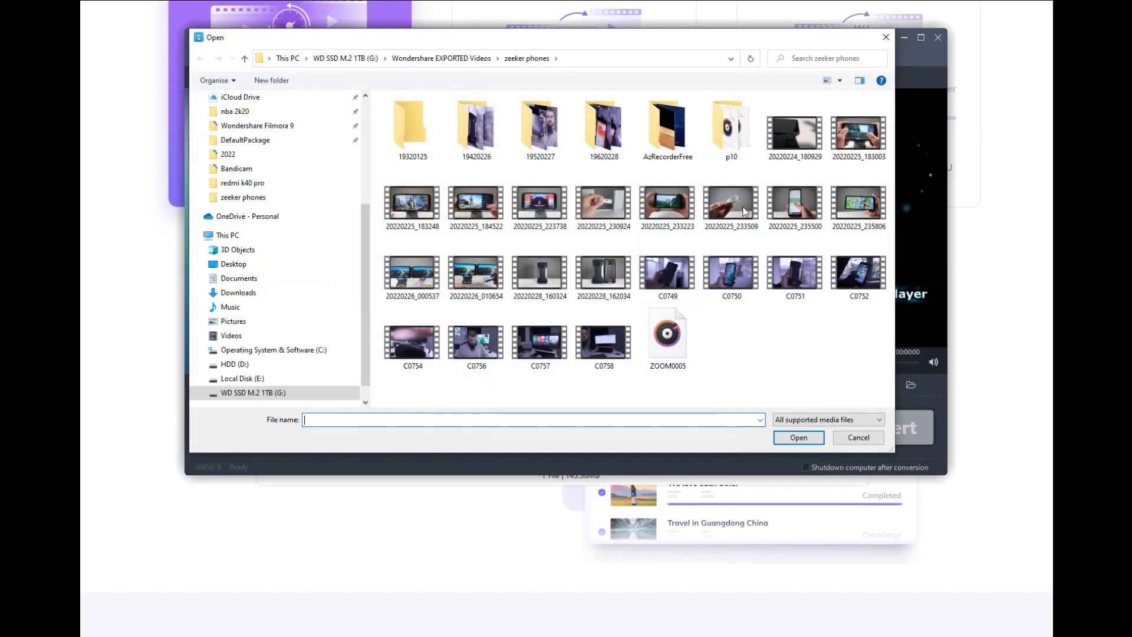
{"action": "double_click", "coordinate": [850, 142]}
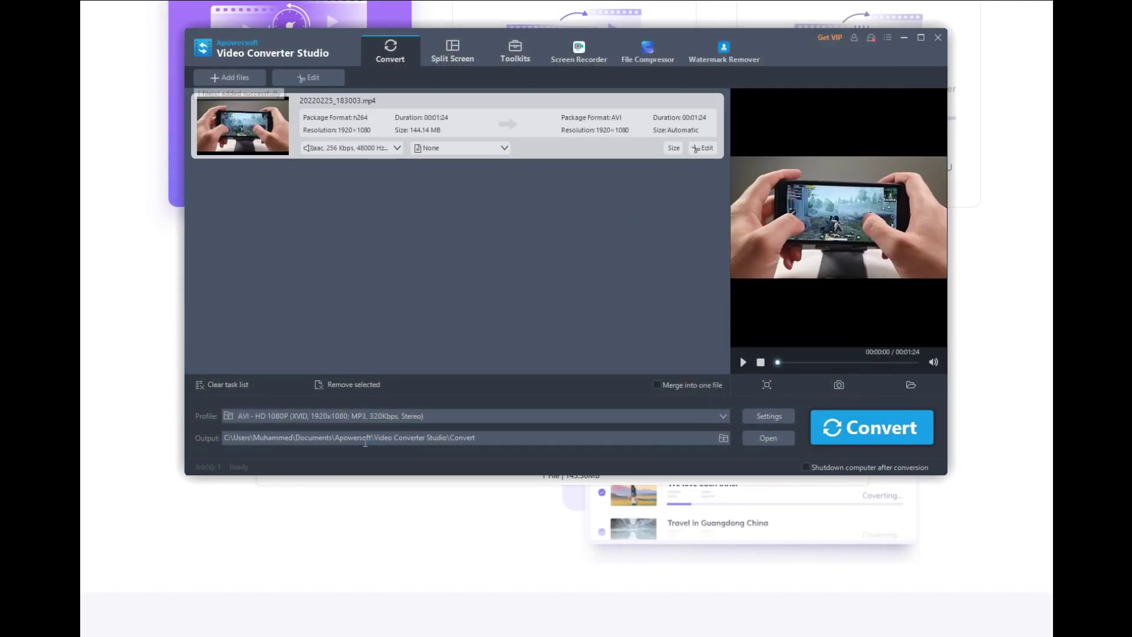
{"action": "left_click", "coordinate": [372, 416]}
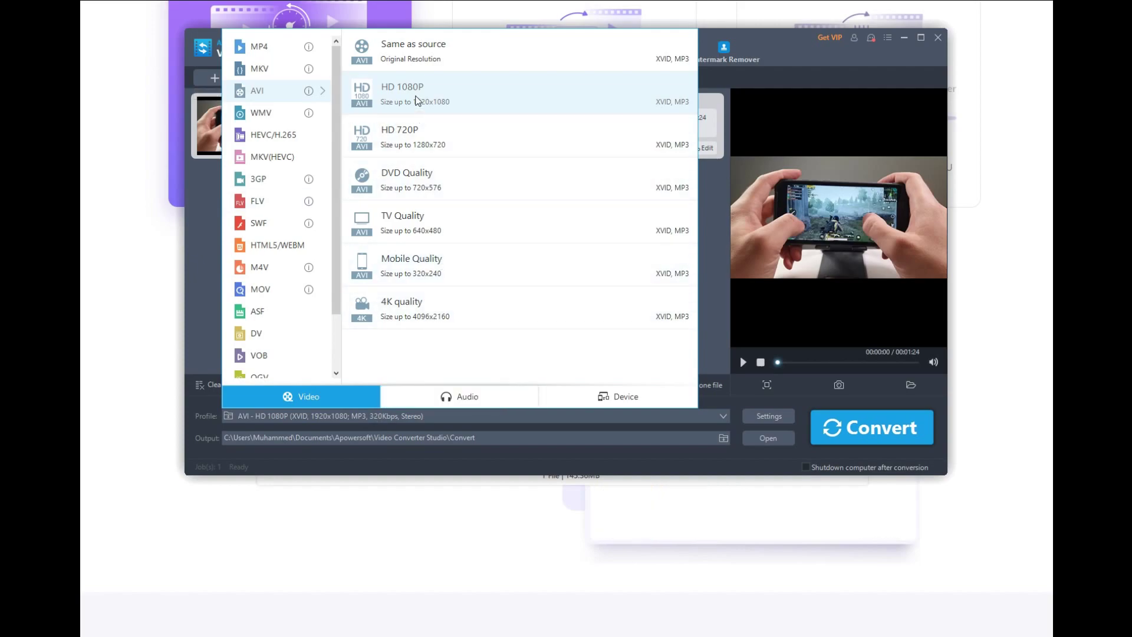
{"action": "left_click", "coordinate": [434, 96]}
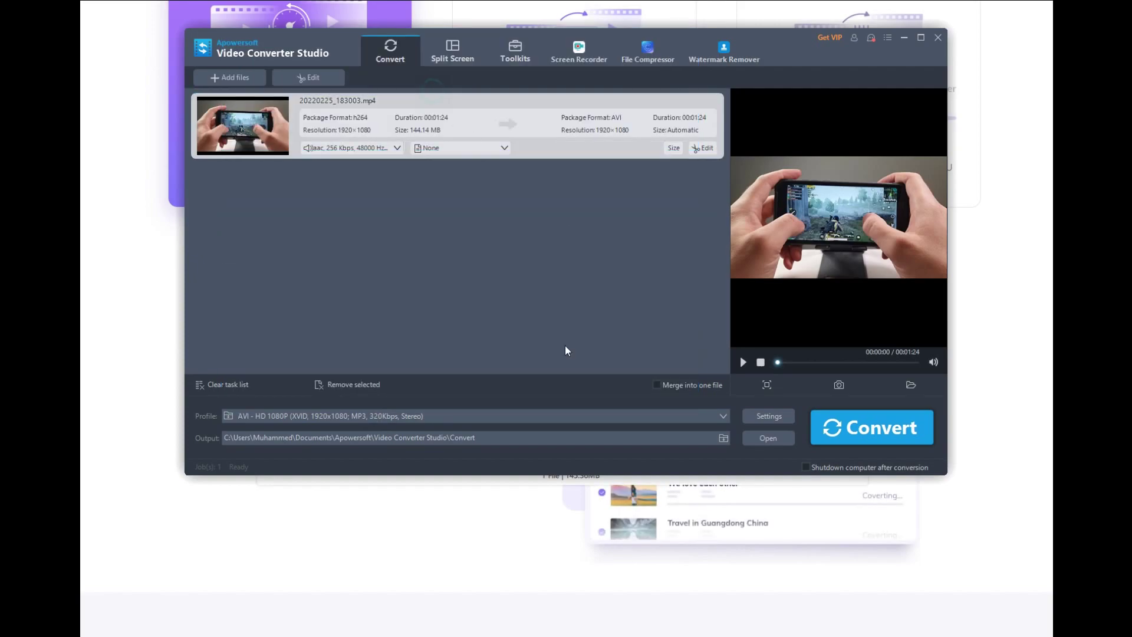
- Start the conversion with the trial version, then prompt to stop it
{"action": "left_click", "coordinate": [890, 429]}
{"action": "left_click", "coordinate": [516, 342]}
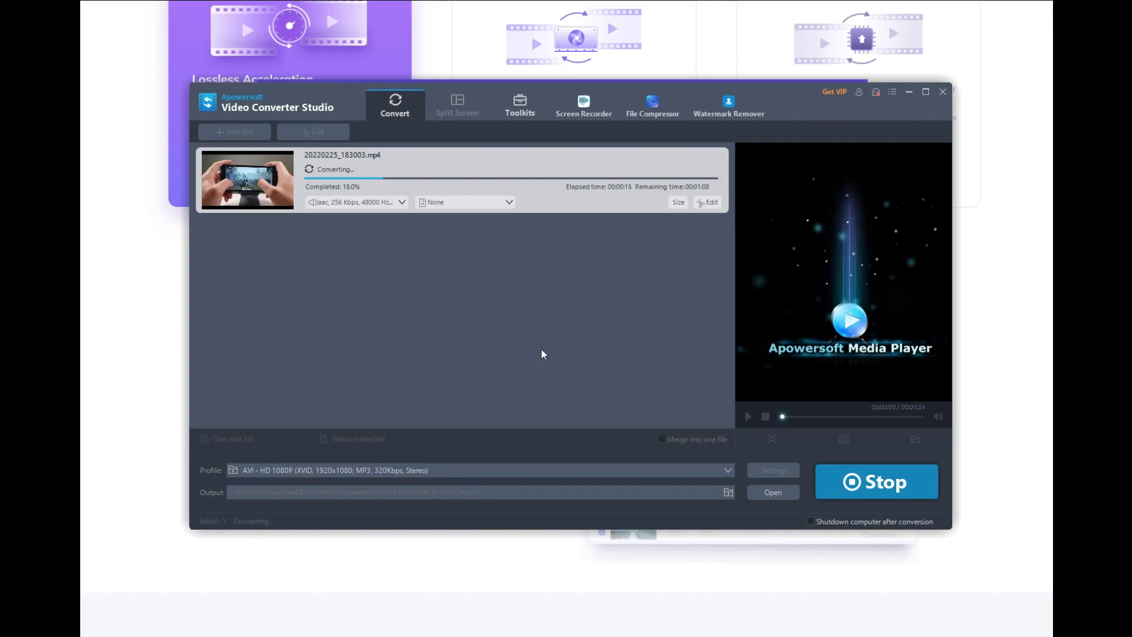
{"action": "left_click", "coordinate": [849, 484]}
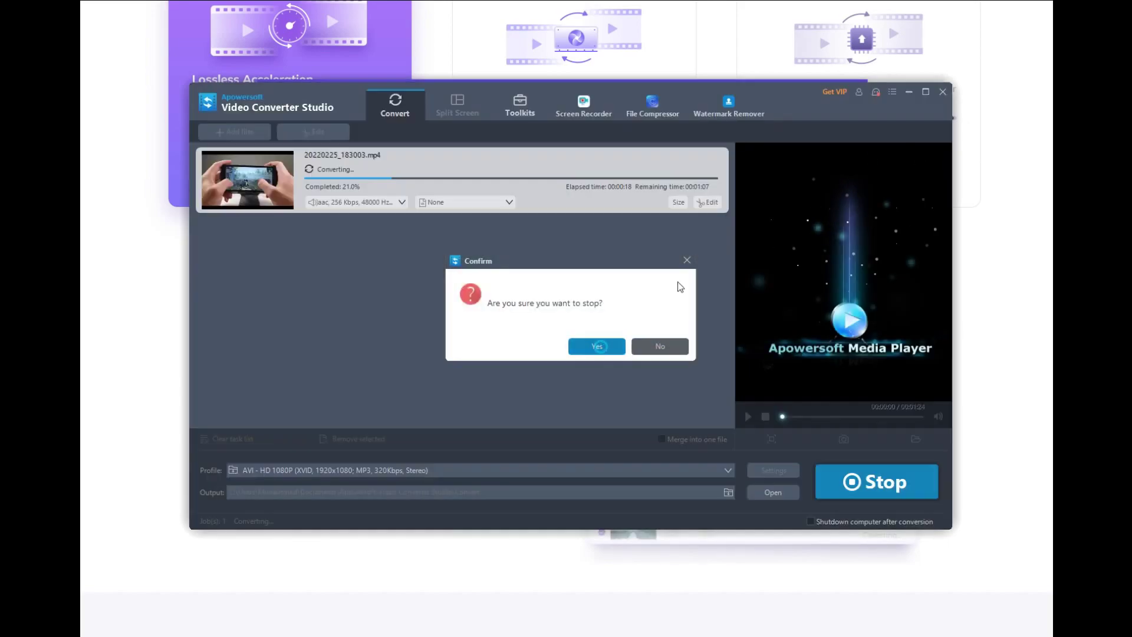
- Let Apowersoft keep converting, and add the 20220225_183248 clip in HitPaw
{"action": "left_click", "coordinate": [660, 343]}
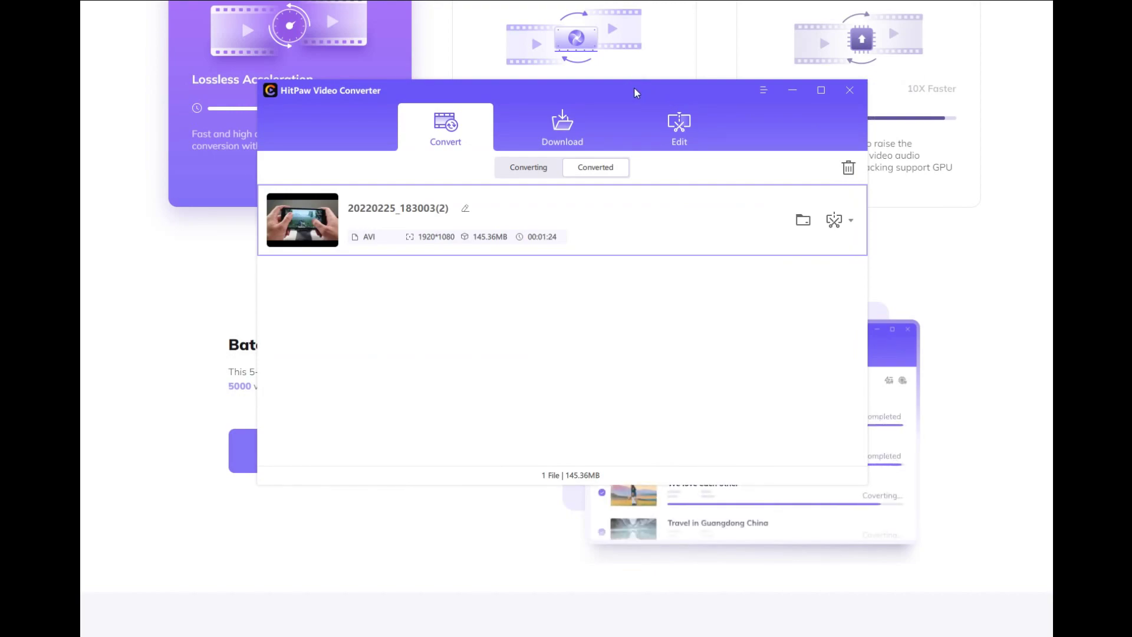
{"action": "left_click", "coordinate": [560, 170]}
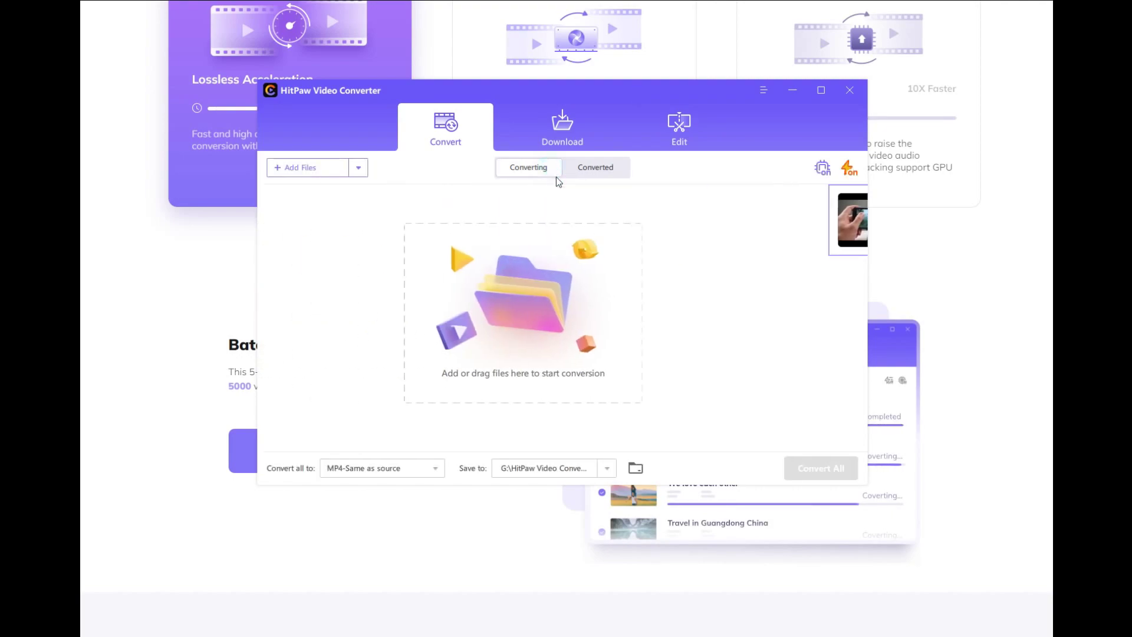
{"action": "left_click", "coordinate": [549, 295]}
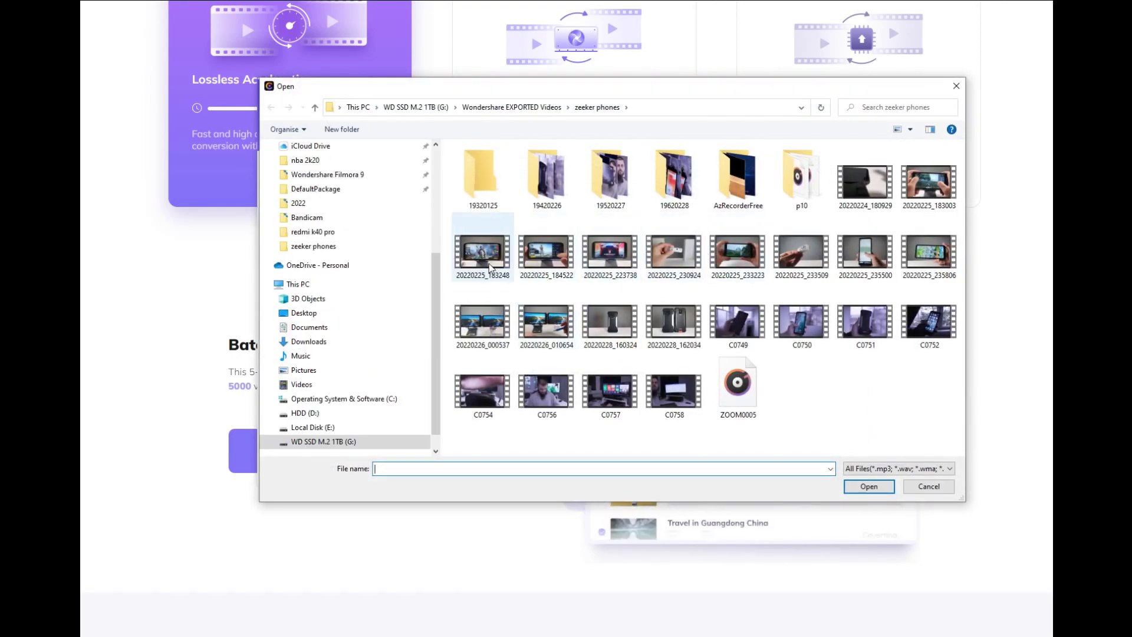
{"action": "mouse_move", "coordinate": [482, 256]}
{"action": "double_click", "coordinate": [488, 259]}
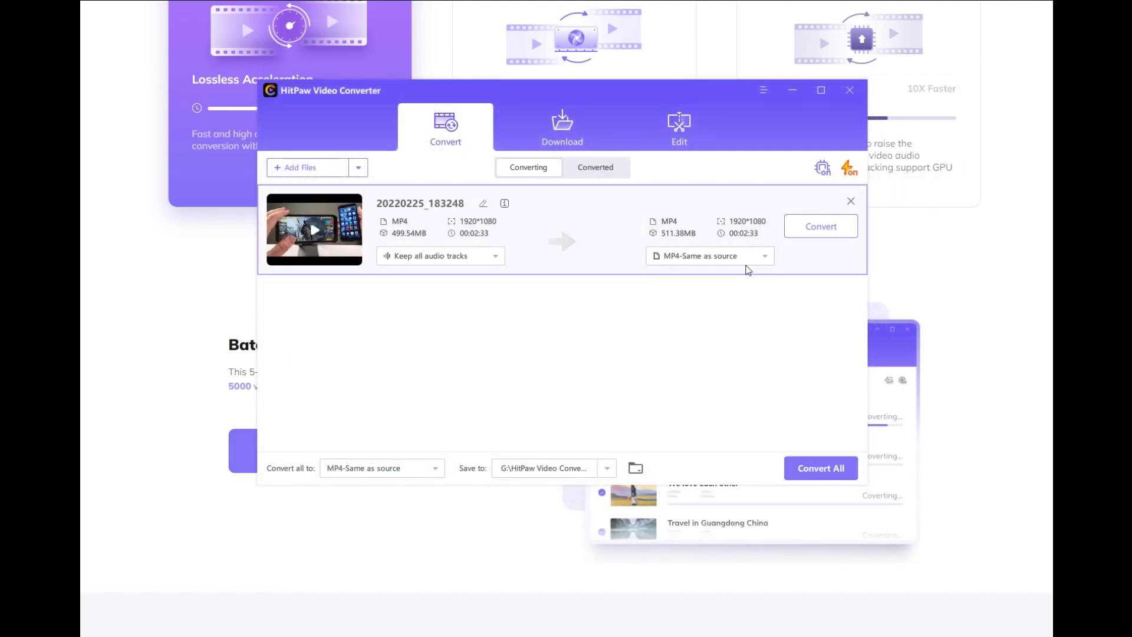
- Set the 20220225_183248 clip's output to AVI HD 1080P and convert it
{"action": "left_click", "coordinate": [748, 257]}
{"action": "left_click", "coordinate": [436, 204]}
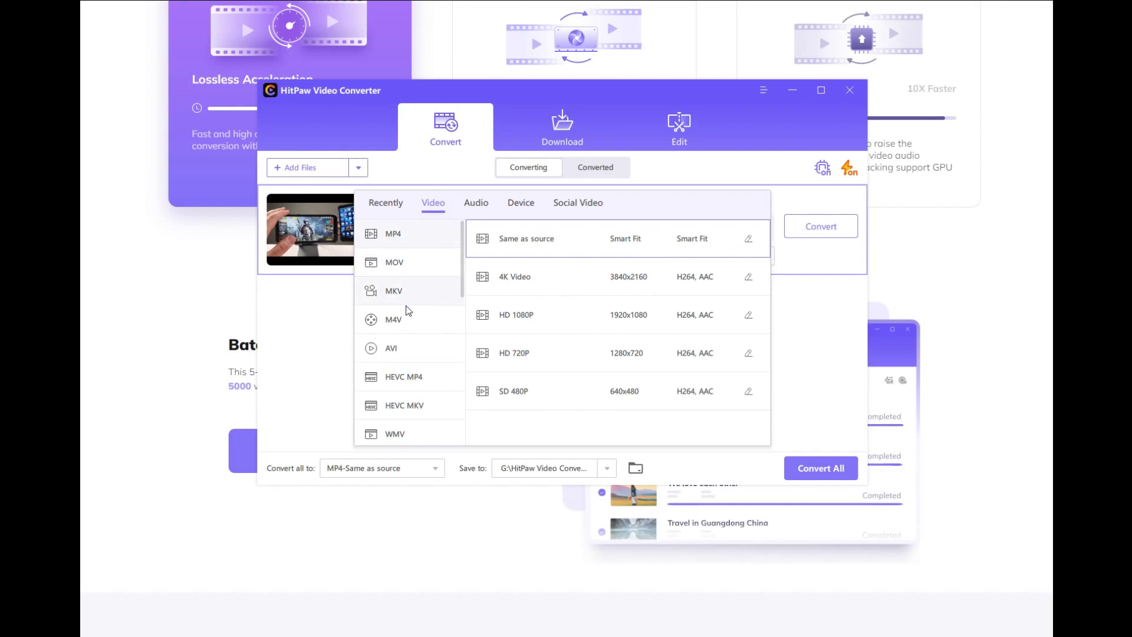
{"action": "left_click", "coordinate": [391, 348]}
{"action": "left_click", "coordinate": [563, 272]}
{"action": "left_click", "coordinate": [843, 468]}
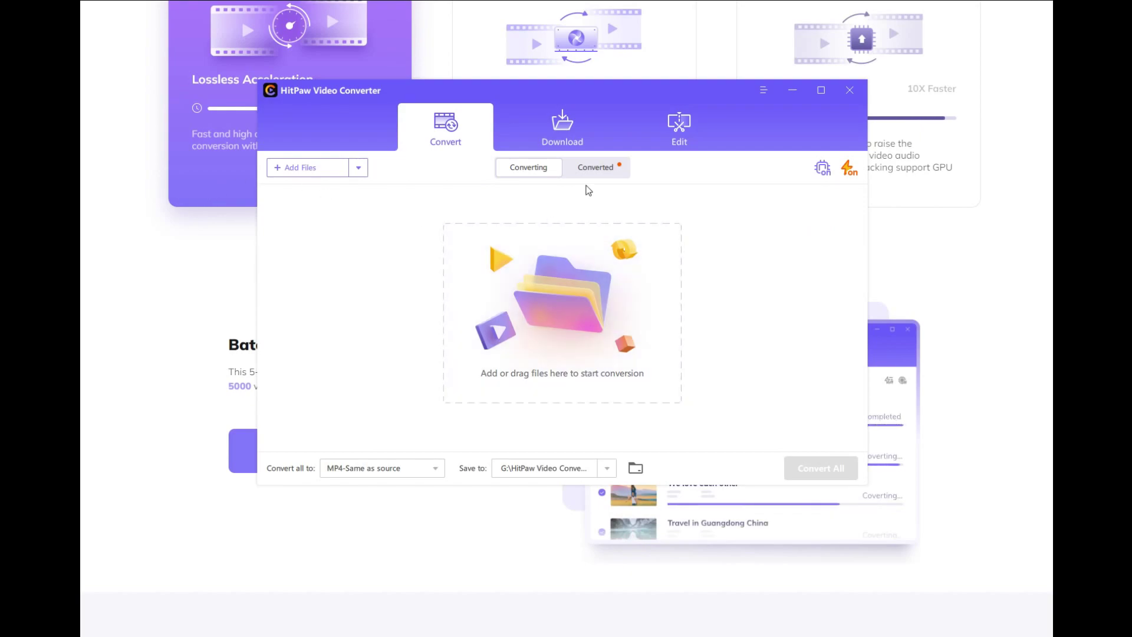
- Play the converted 20220225_183248.avi, skip ahead to a later scene, then close the player
{"action": "left_click", "coordinate": [609, 165]}
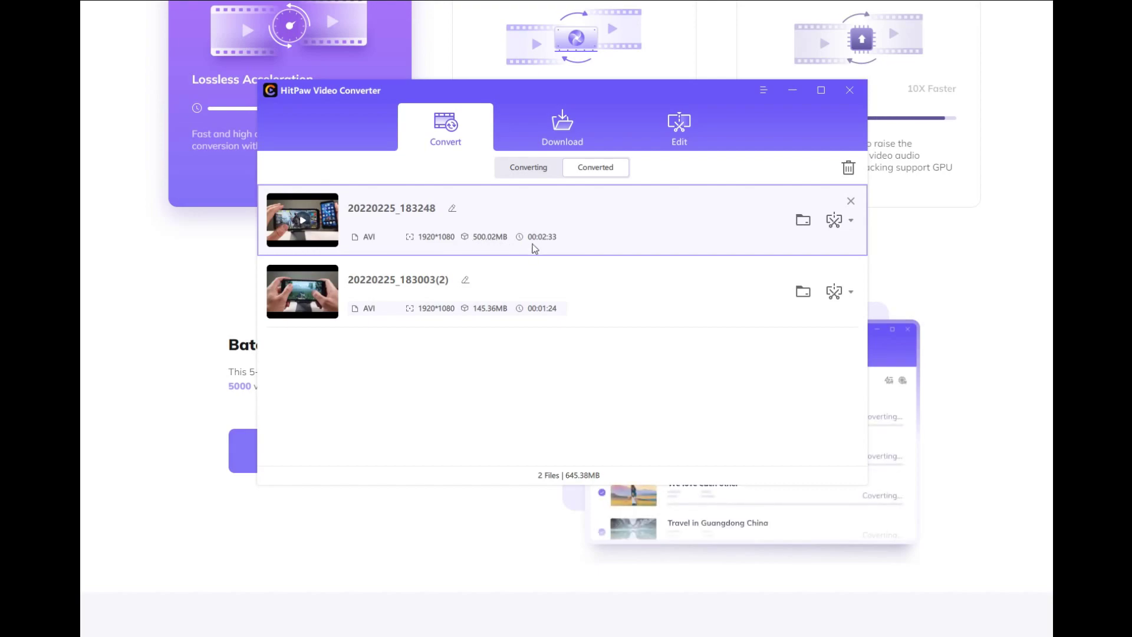
{"action": "left_click", "coordinate": [303, 220]}
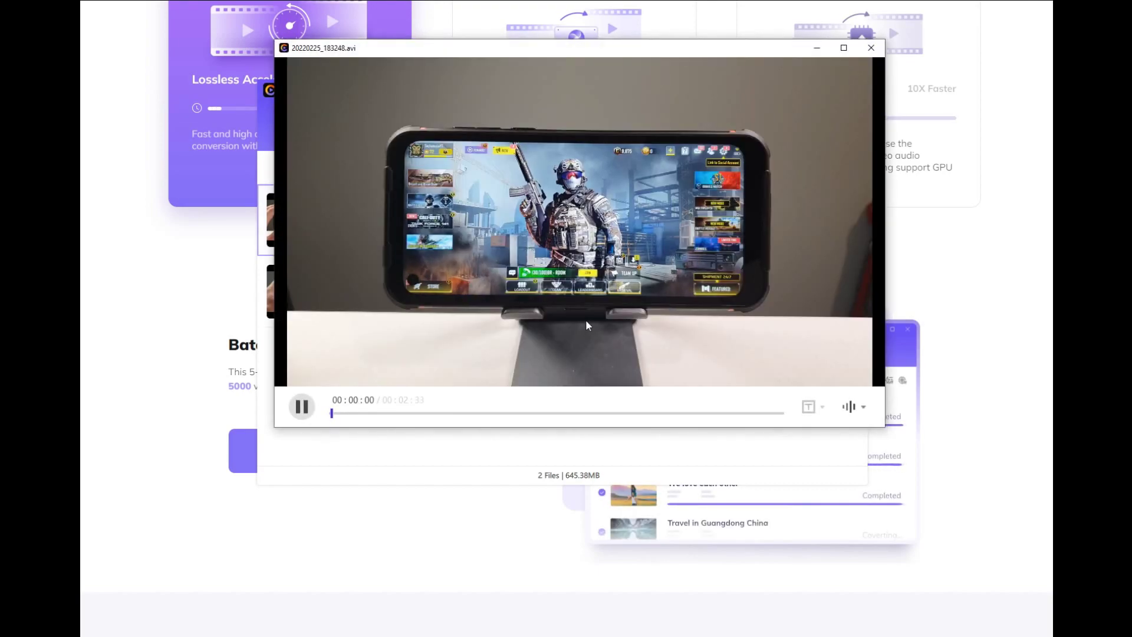
{"action": "left_click_drag", "start_coordinate": [496, 414], "coordinate": [642, 413]}
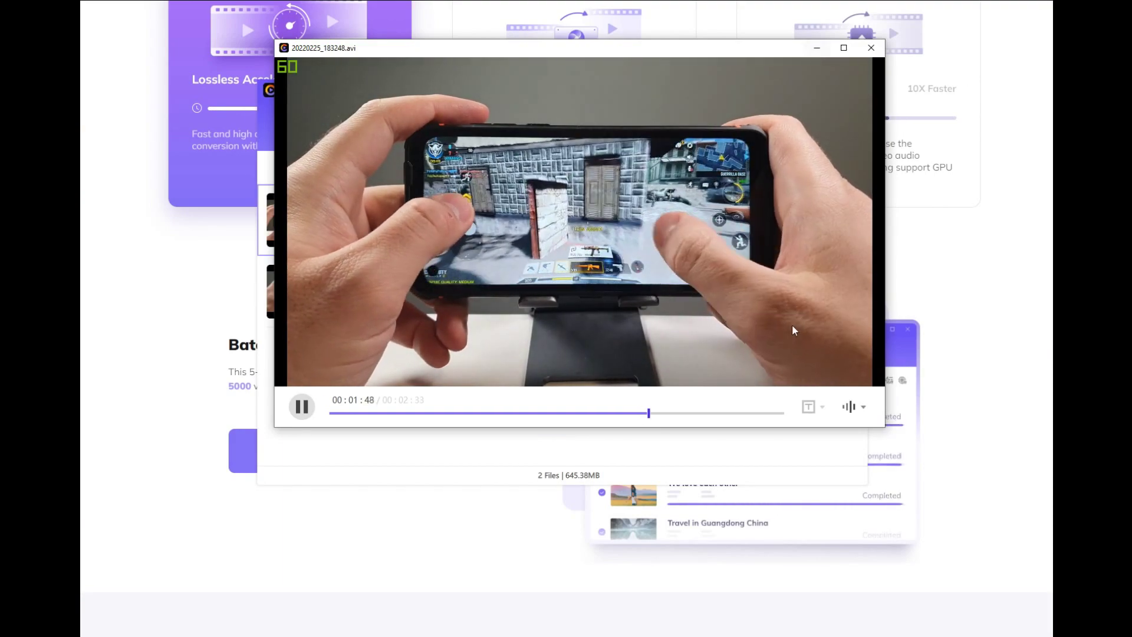
{"action": "left_click", "coordinate": [874, 51]}
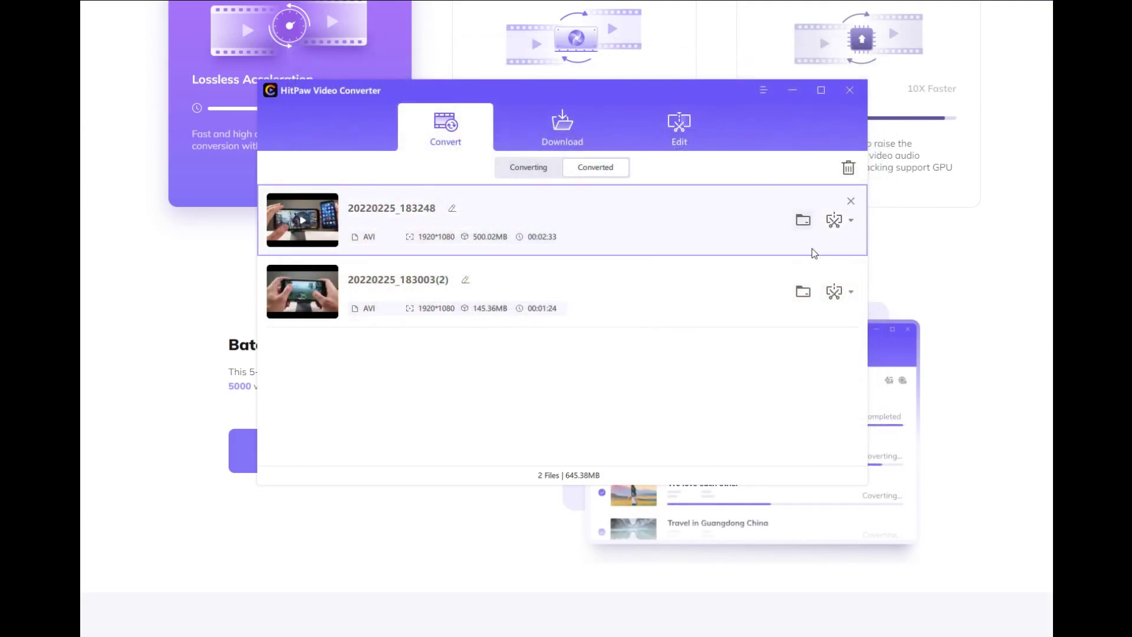